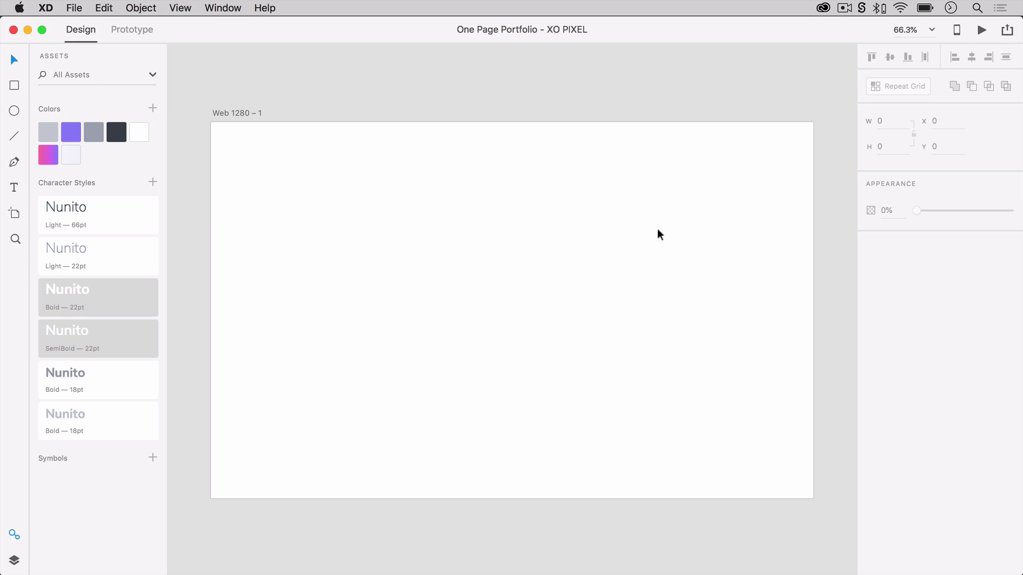
# - Fill the artboard with the pale lavender swatch and enable a layout grid with 8 columns
pyautogui.click(658, 230)
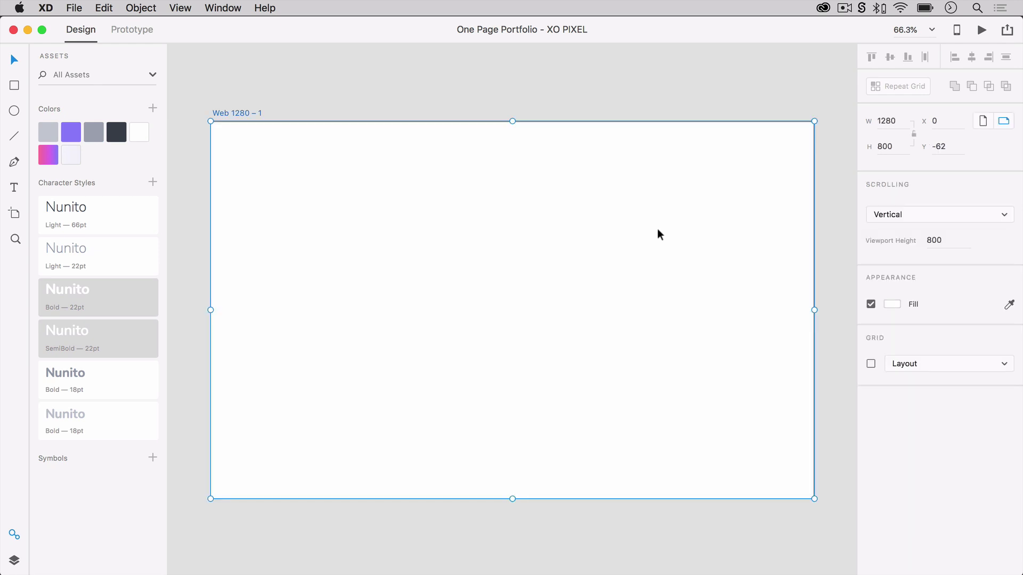
pyautogui.click(71, 155)
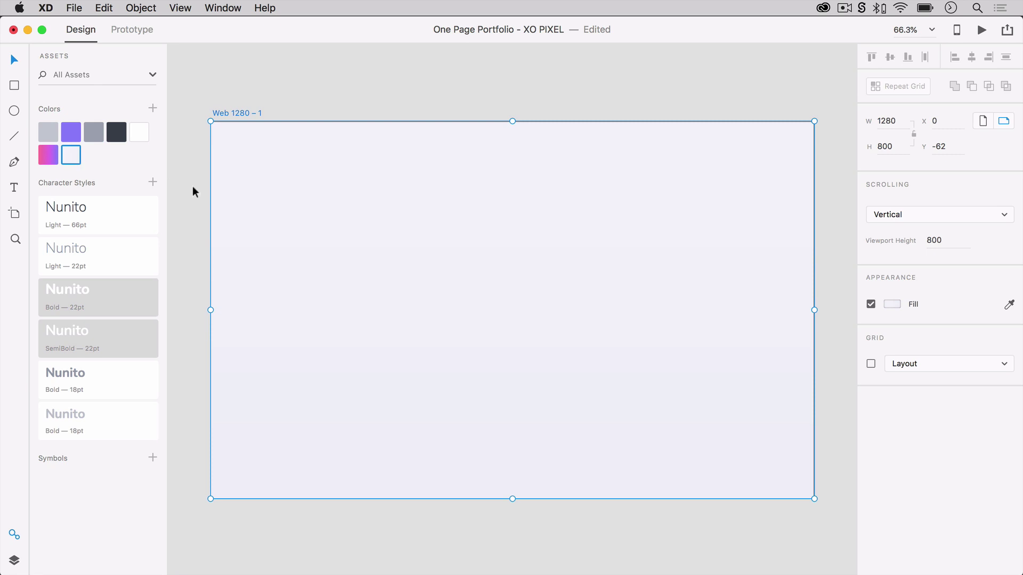
pyautogui.click(871, 364)
pyautogui.click(1004, 389)
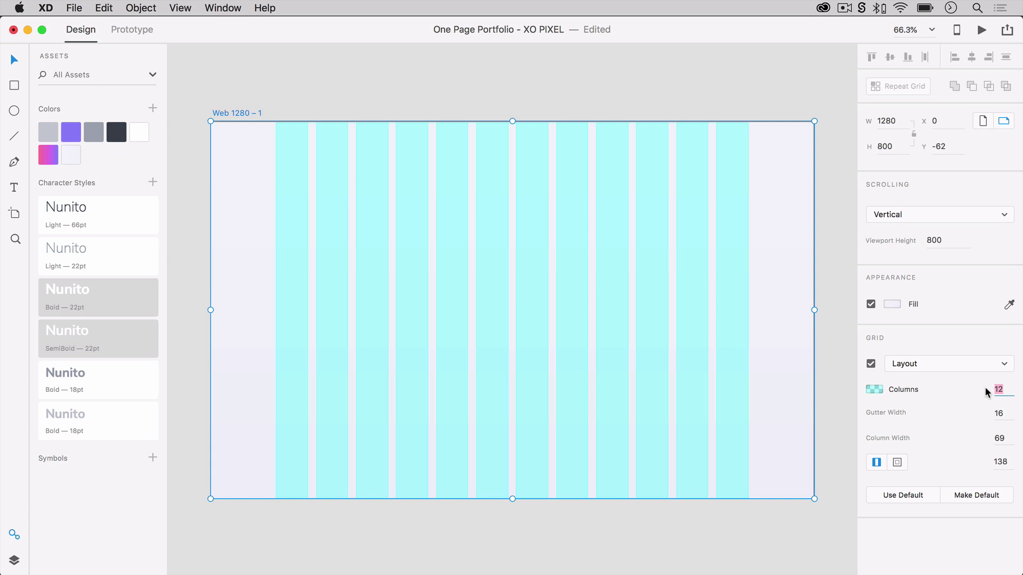
pyautogui.write('8')
pyautogui.press('Return')
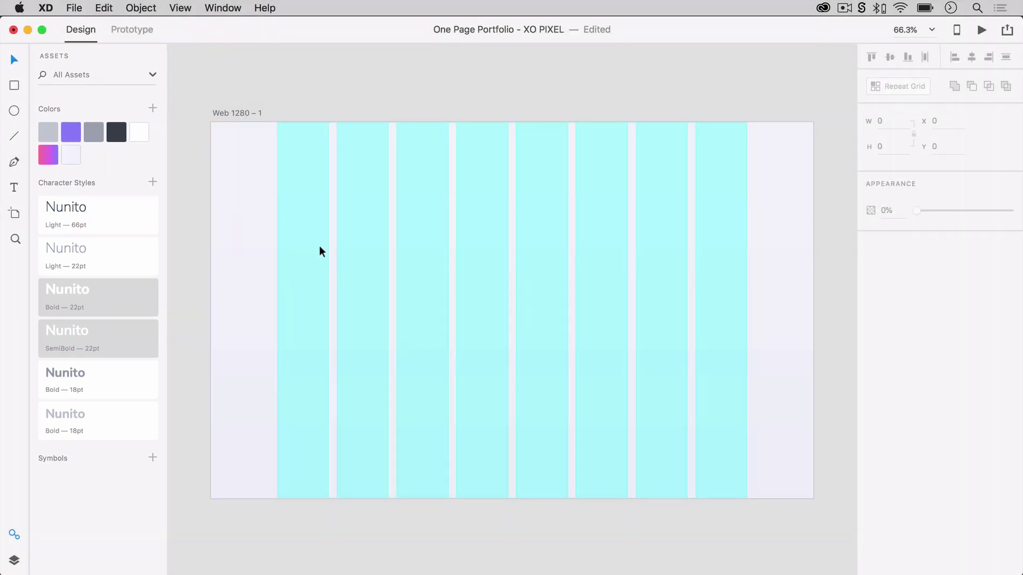
# - Draw a borderless full-height rectangle about 251 × 800 along the artboard's left edge, reaching the end of the first column
pyautogui.press('r')
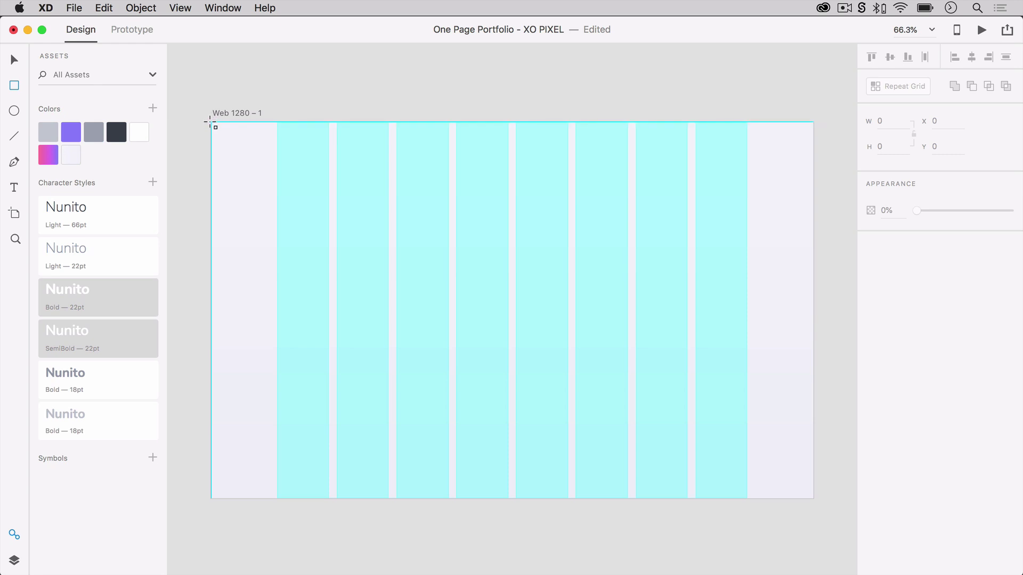
pyautogui.moveTo(210, 121)
pyautogui.mouseDown()
pyautogui.moveTo(313, 383)
pyautogui.moveTo(328, 498)
pyautogui.mouseUp()
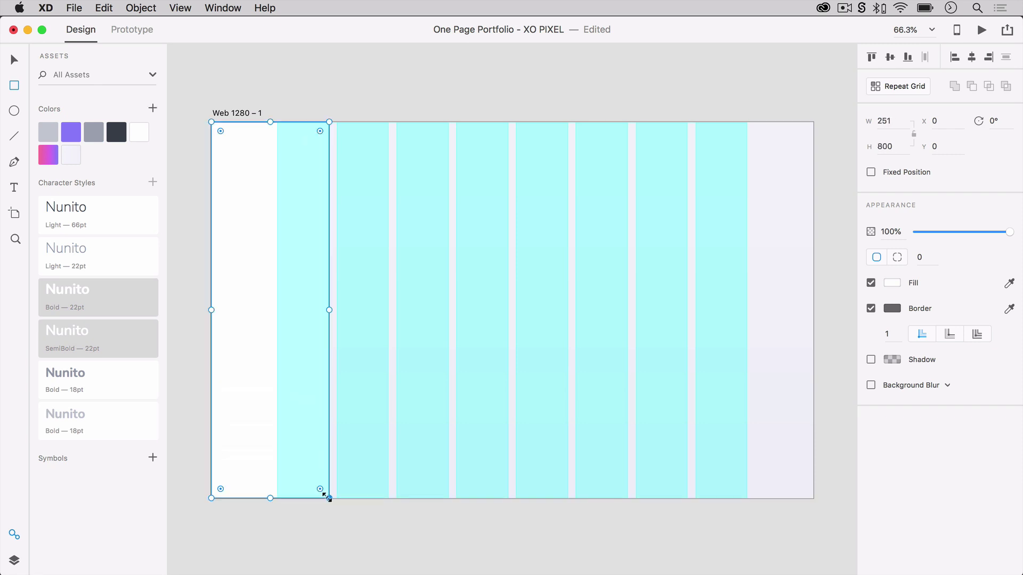
pyautogui.click(871, 309)
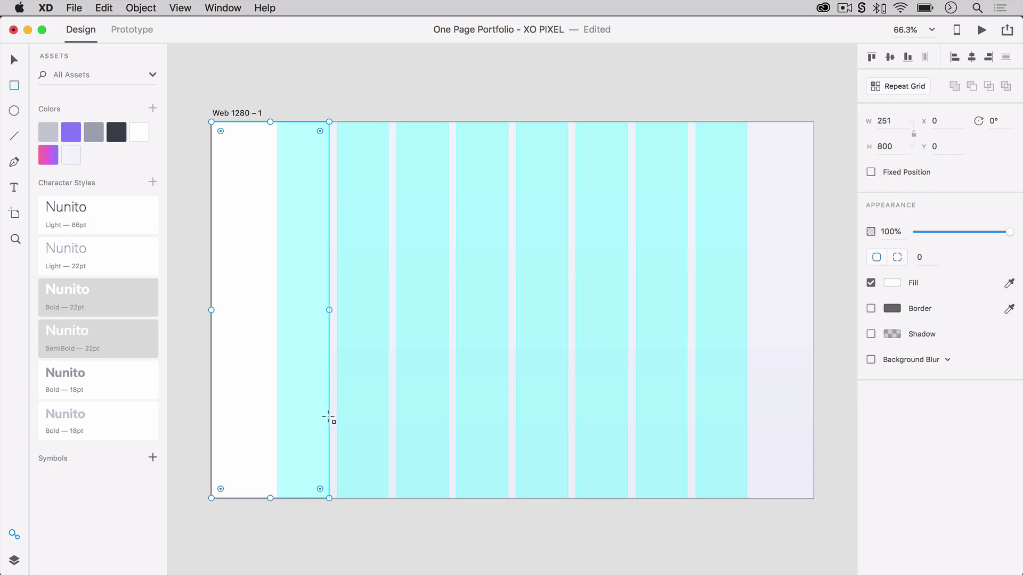
# - Draw a borderless white rectangle 1029 × 150 along the artboard's bottom edge, from the sidebar to the right edge
pyautogui.moveTo(329, 423); pyautogui.dragTo(810, 498)
pyautogui.moveTo(810, 460); pyautogui.dragTo(813, 460)
pyautogui.click(870, 308)
pyautogui.press('v')
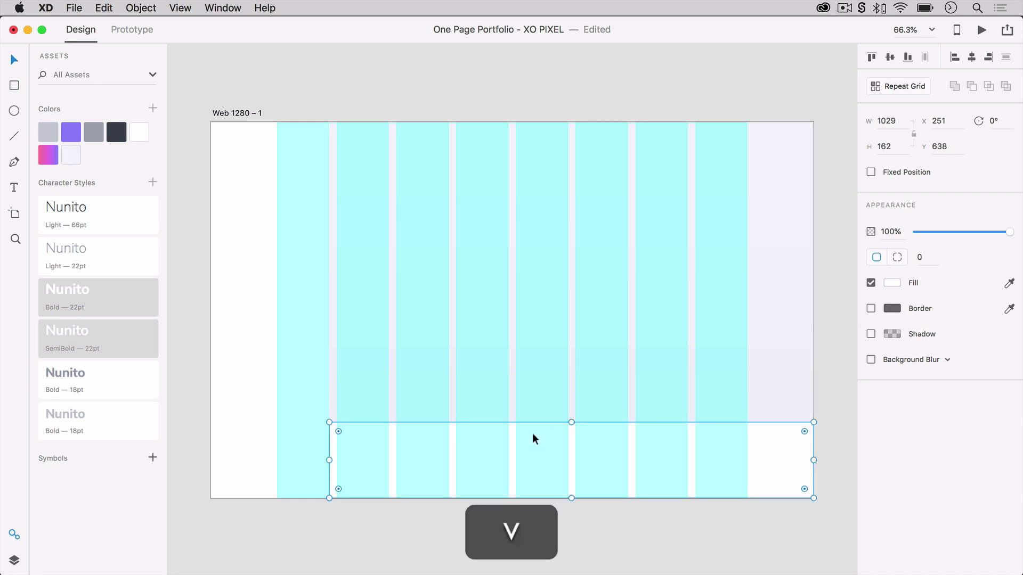
pyautogui.moveTo(571, 422)
pyautogui.mouseDown()
pyautogui.moveTo(573, 413)
pyautogui.moveTo(574, 428)
pyautogui.mouseUp()
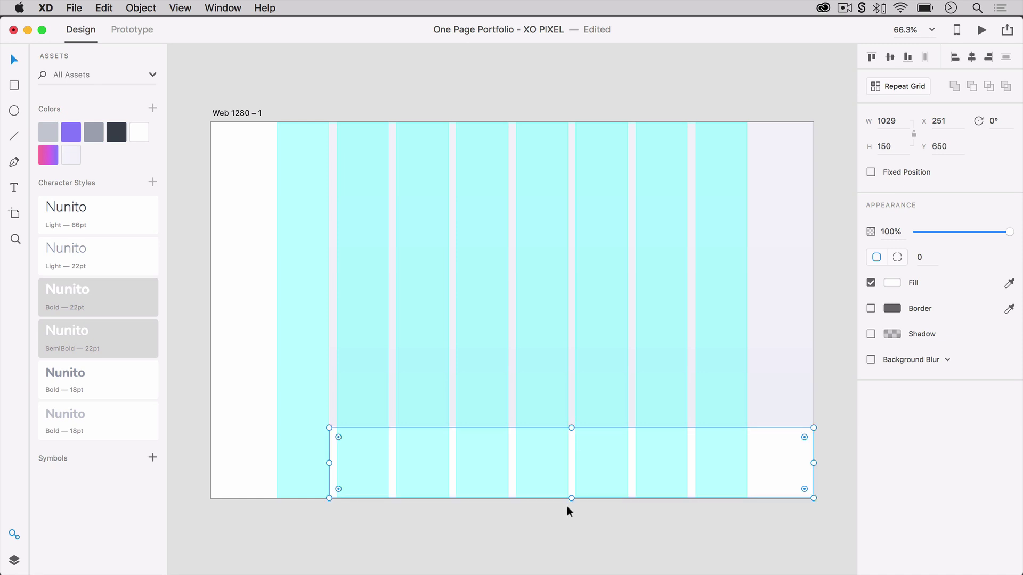
# - Fill the left sidebar rectangle with the saved pink-to-purple gradient
pyautogui.click(560, 550)
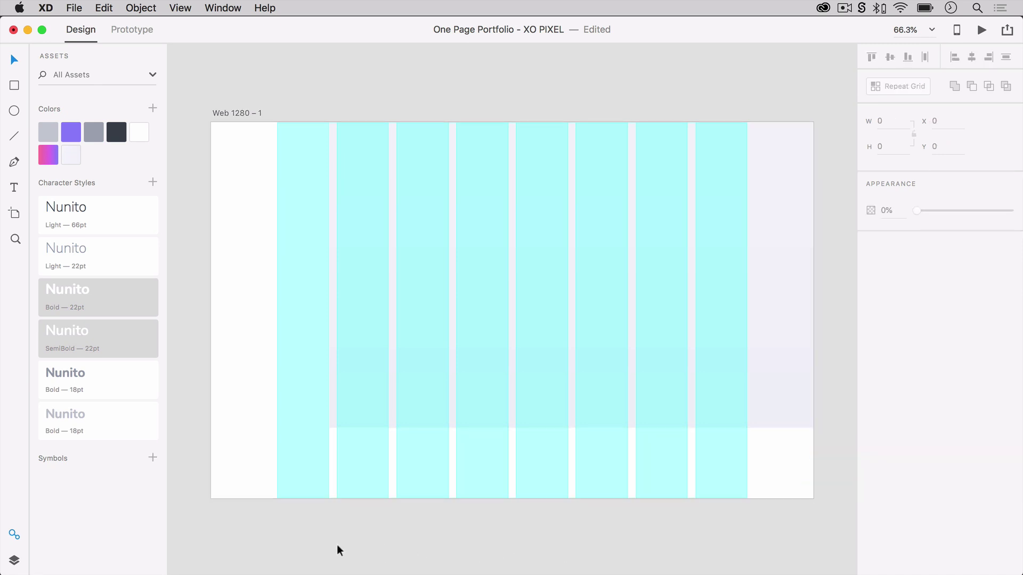
pyautogui.click(267, 312)
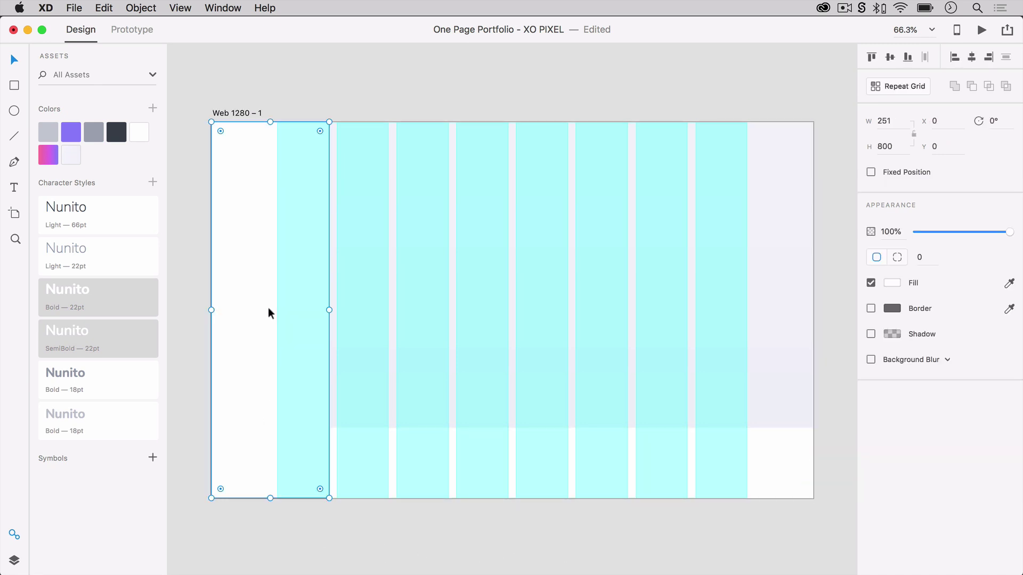
pyautogui.click(51, 157)
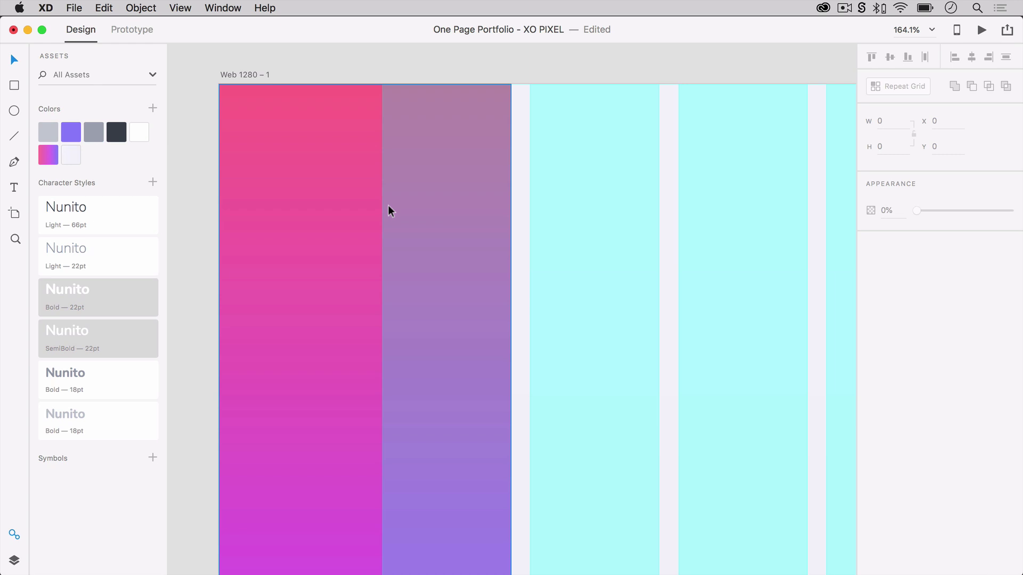
# - Add the text "About" in the upper part of the sidebar and repeat it to make four evenly spaced menu items
pyautogui.press('t')
pyautogui.click(313, 210)
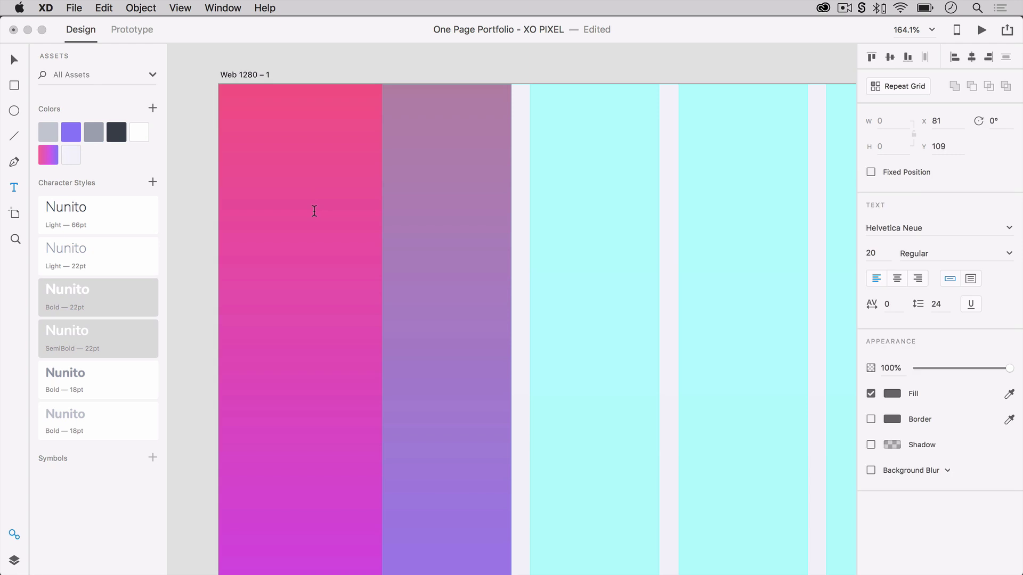
pyautogui.write('About')
pyautogui.press('Escape')
pyautogui.moveTo(343, 209); pyautogui.dragTo(328, 436)
# - Change the three lower menu items to "Portfolio", "Blog" and "Contact"
pyautogui.doubleClick(343, 271)
pyautogui.write('Portfolio')
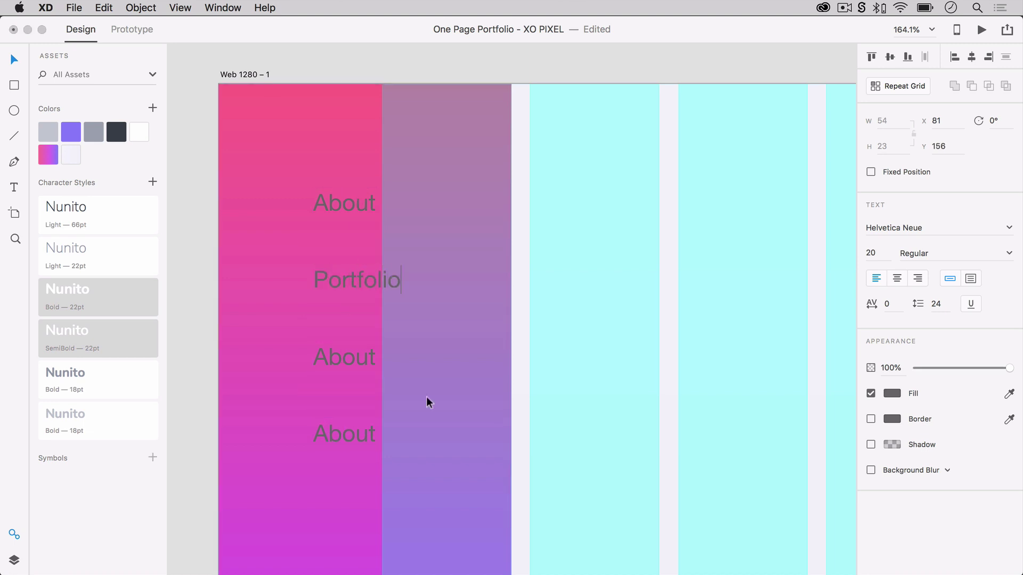
pyautogui.doubleClick(343, 357)
pyautogui.write('Blog')
pyautogui.doubleClick(343, 434)
pyautogui.write('Contac')
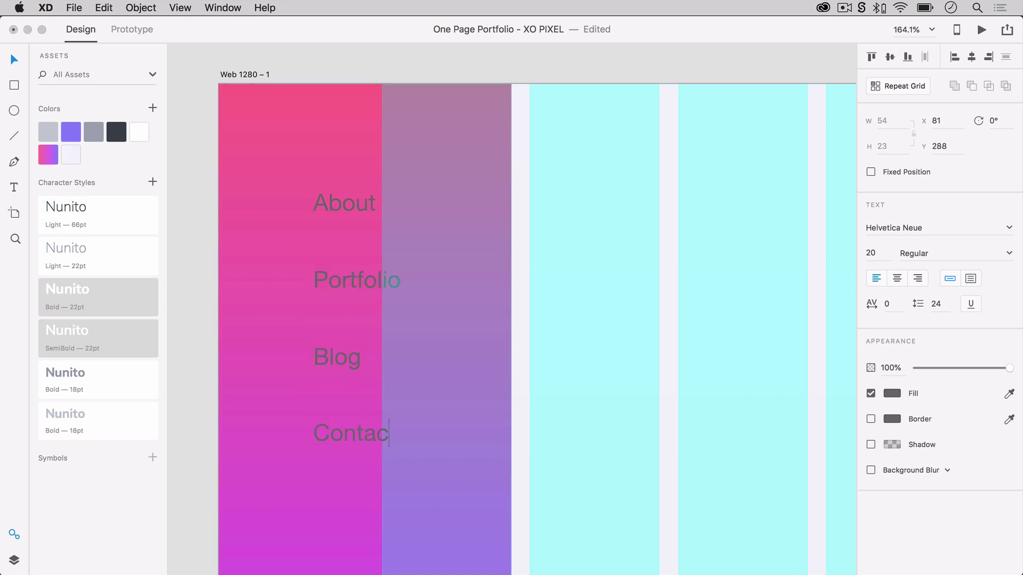
pyautogui.write('t')
pyautogui.press('Escape')
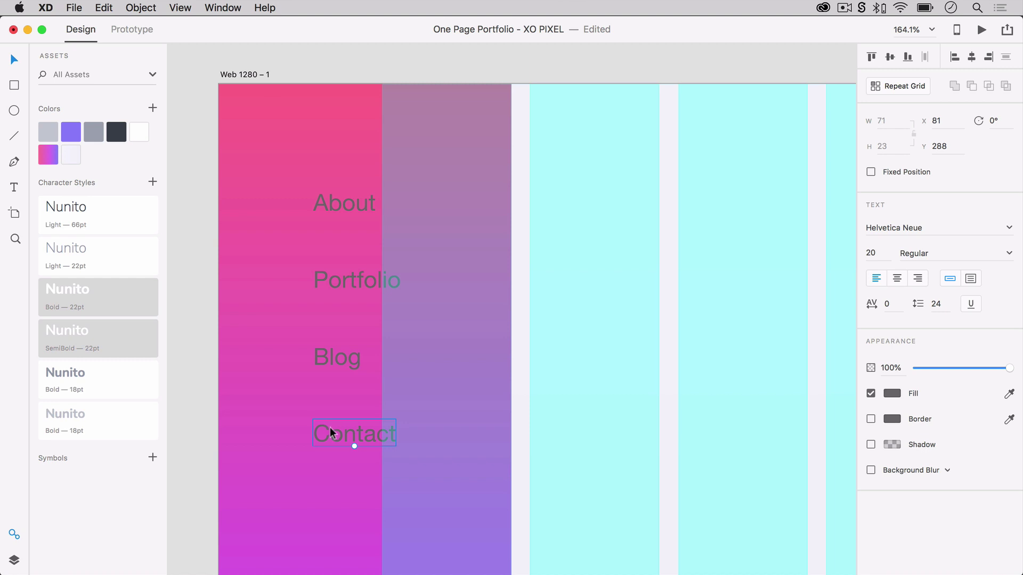
# - Apply the white Nunito SemiBold 22pt character style to all four menu items and align their horizontal centers
pyautogui.keyDown('shift'); pyautogui.click(343, 358); pyautogui.keyUp('shift')
pyautogui.keyDown('shift'); pyautogui.click(348, 278); pyautogui.keyUp('shift')
pyautogui.keyDown('shift'); pyautogui.click(348, 207); pyautogui.keyUp('shift')
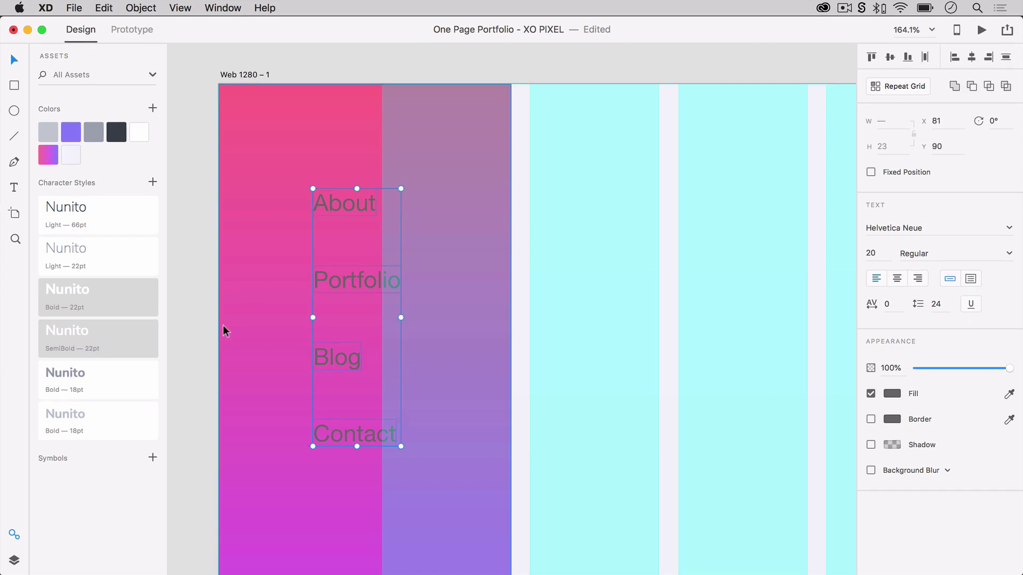
pyautogui.click(118, 344)
pyautogui.click(973, 59)
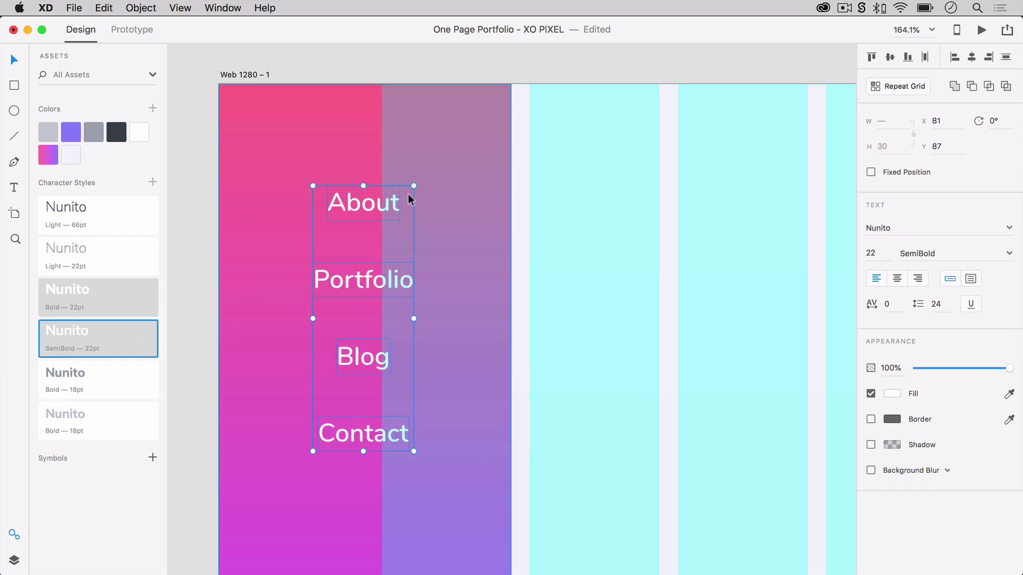
# - Center the four menu items horizontally on the gradient sidebar
pyautogui.keyDown('shift'); pyautogui.click(291, 202); pyautogui.keyUp('shift')
pyautogui.click(971, 60)
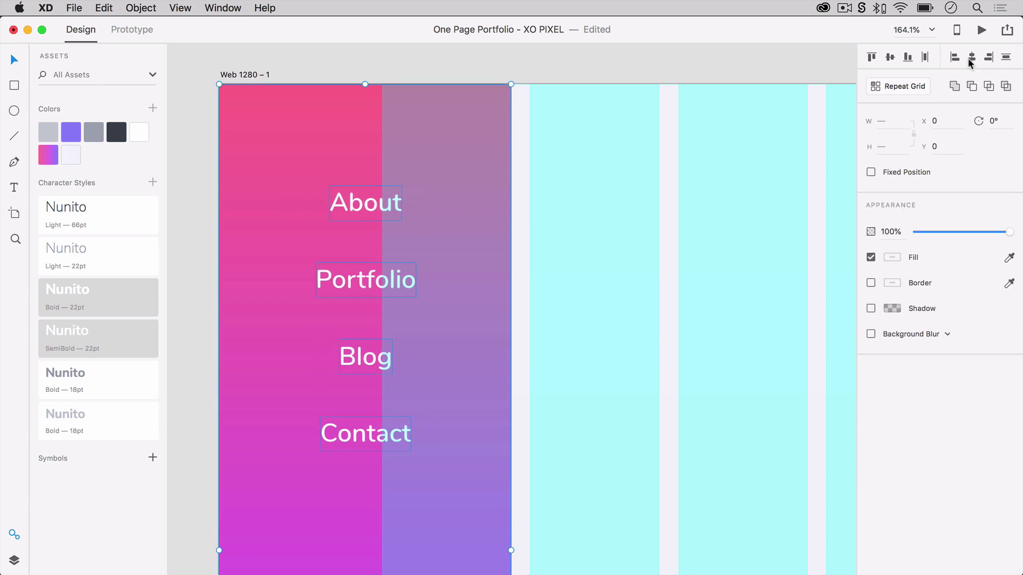
pyautogui.click(412, 60)
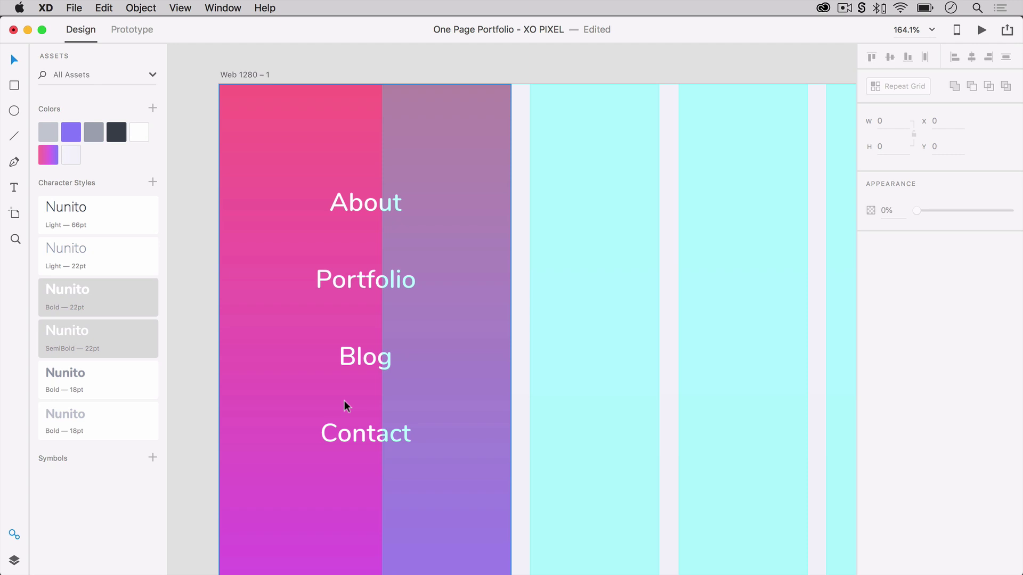
# - Reduce the opacity of the Portfolio, Blog and Contact menu items to 50%
pyautogui.click(358, 280)
pyautogui.keyDown('shift'); pyautogui.click(350, 357); pyautogui.keyUp('shift')
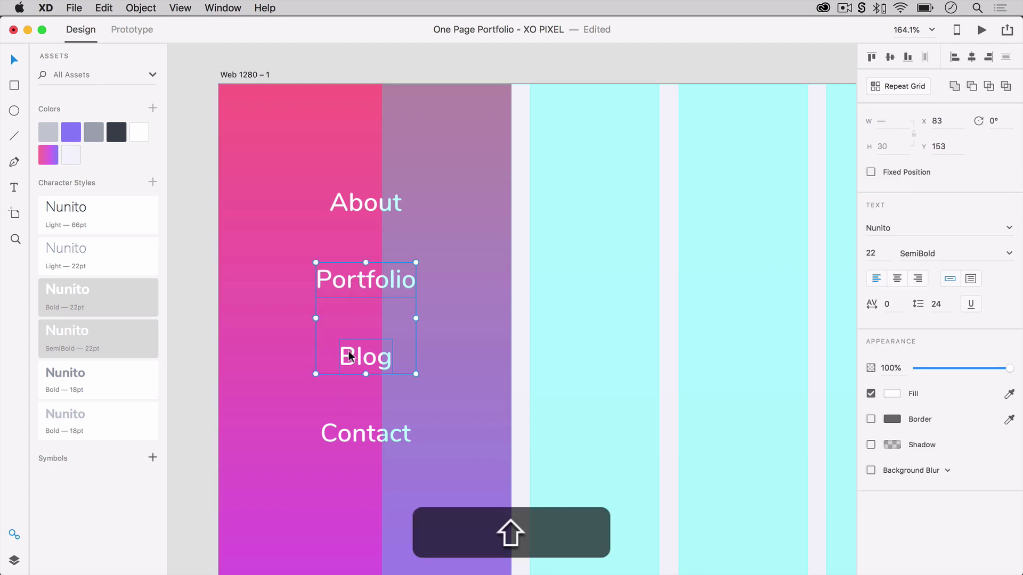
pyautogui.keyDown('shift'); pyautogui.click(353, 434); pyautogui.keyUp('shift')
pyautogui.hotkey('shift', '5')
pyautogui.click(202, 438)
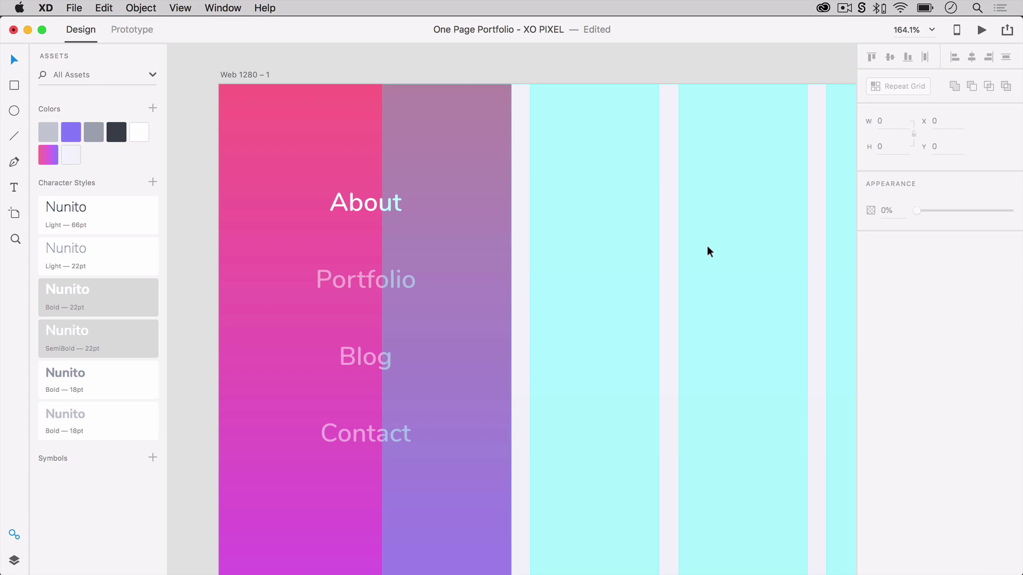
# - Hide the layout grid of the Web 1280 – 1 artboard
pyautogui.press('super+0')
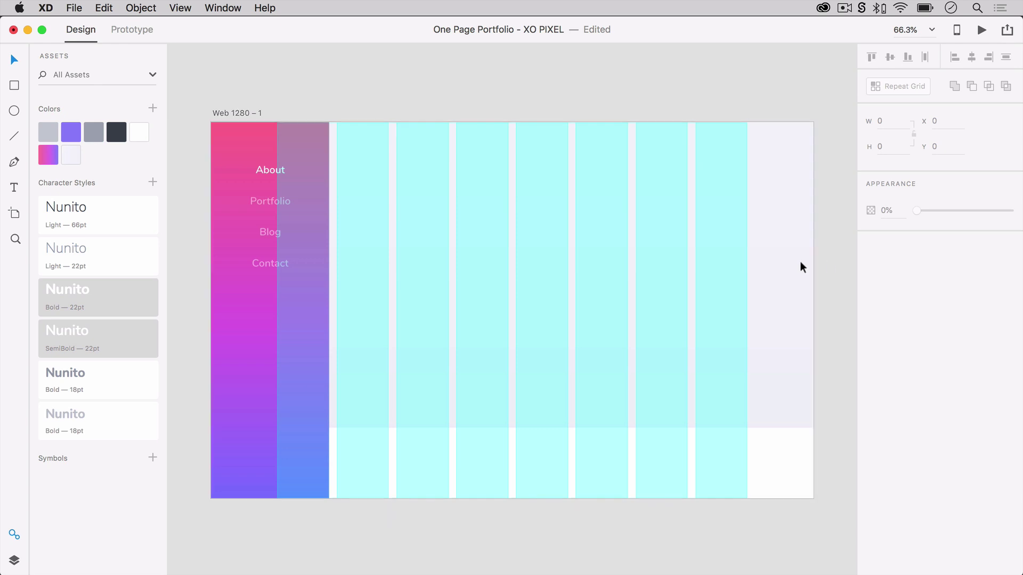
pyautogui.click(222, 116)
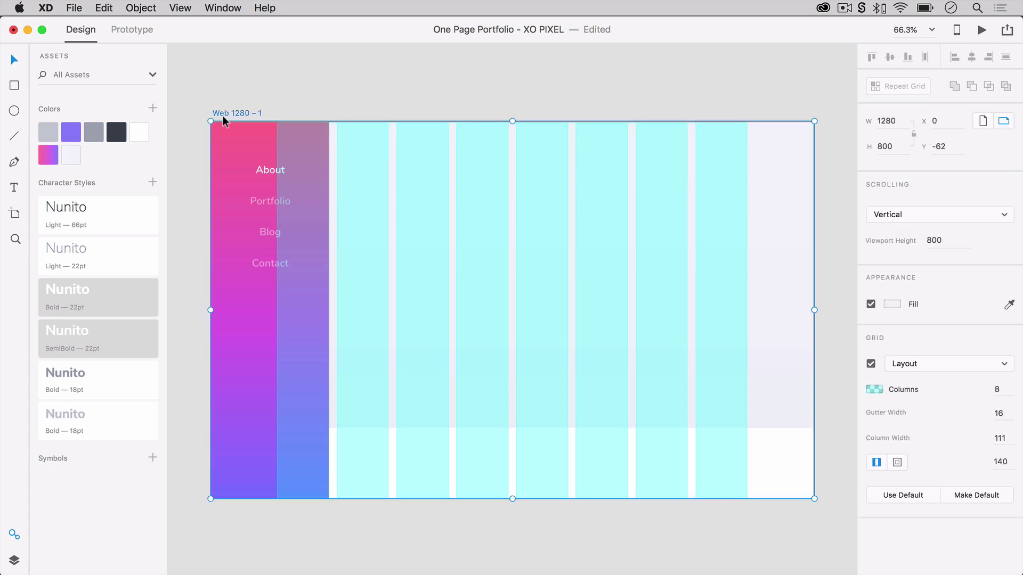
pyautogui.press('super+shift+apostrophe')
pyautogui.click(834, 364)
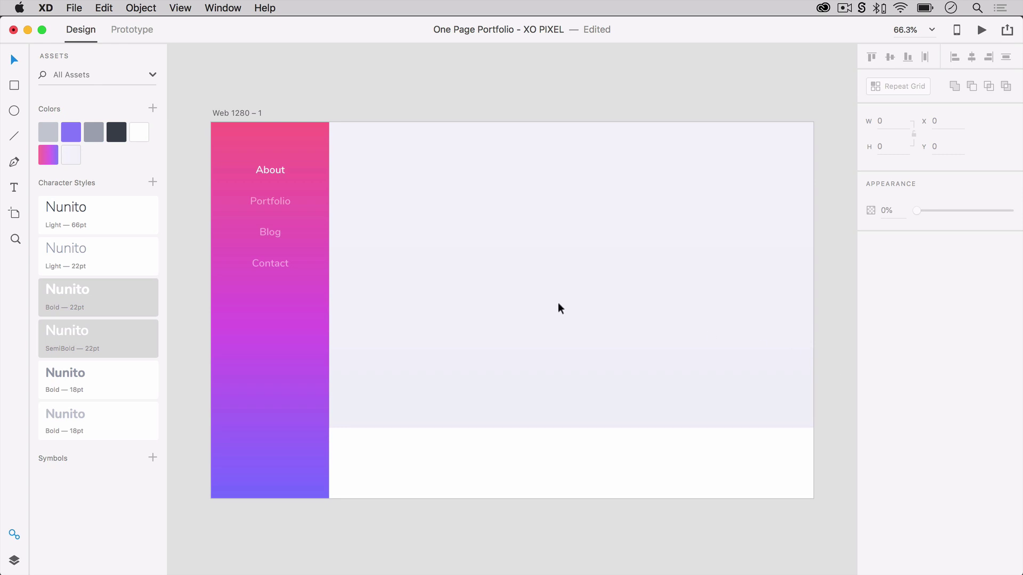
# - Draw an open wavy curve with two crests across the middle of the lavender area using the Pen tool
pyautogui.press('p')
pyautogui.click(430, 291)
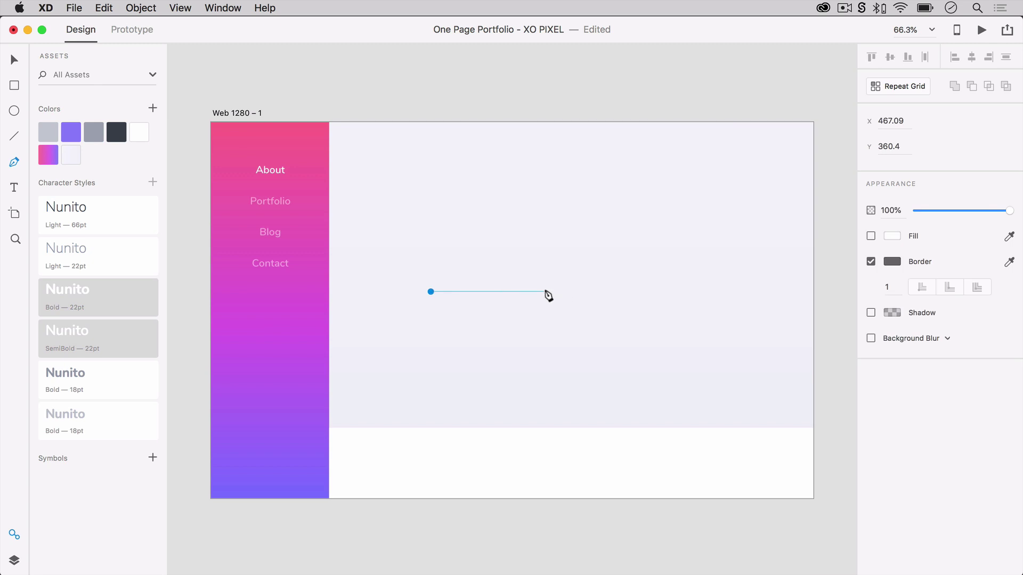
pyautogui.click(506, 292)
pyautogui.moveTo(506, 292); pyautogui.dragTo(554, 363)
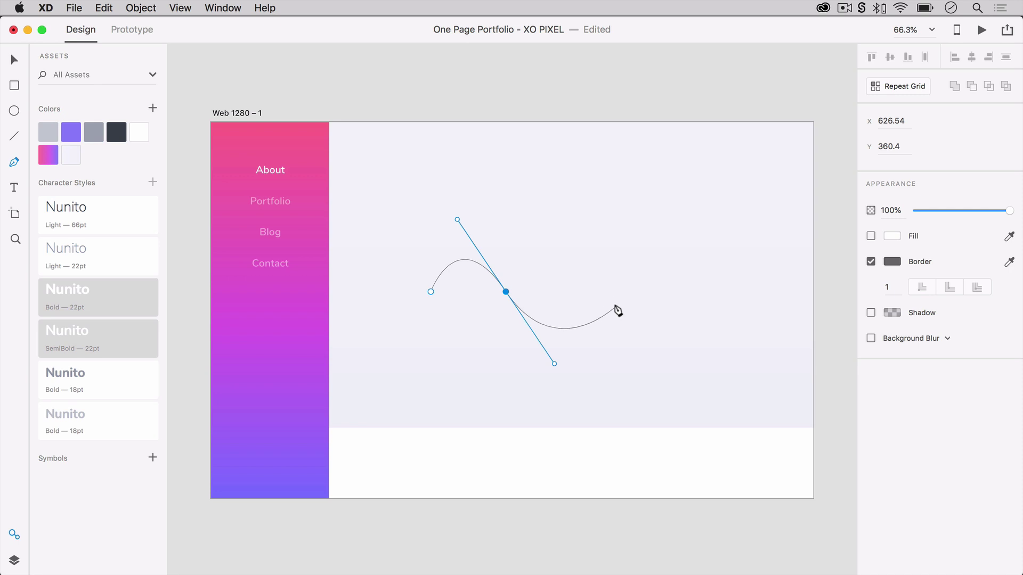
pyautogui.moveTo(615, 292); pyautogui.dragTo(648, 273)
pyautogui.press('Escape')
pyautogui.press('p')
pyautogui.click(457, 361)
pyautogui.moveTo(536, 362); pyautogui.dragTo(576, 412)
pyautogui.click(588, 368)
pyautogui.moveTo(591, 363); pyautogui.dragTo(665, 366)
pyautogui.press('super+z')
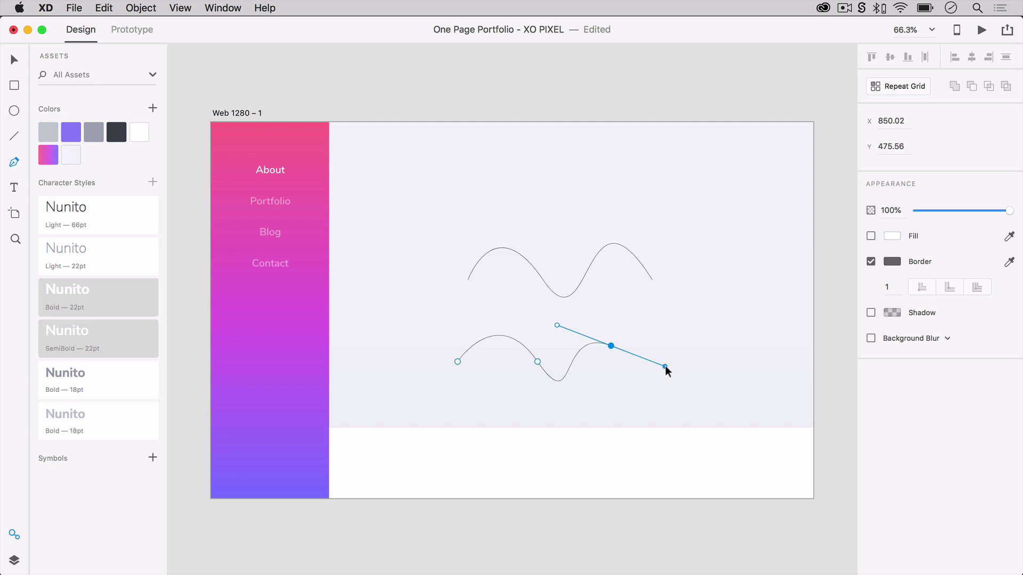
pyautogui.press('Escape')
pyautogui.press('super+z')
pyautogui.press('super+z')
# - Draw a second open wavy curve with the Pen tool below and slightly left of the first one
pyautogui.press('p')
pyautogui.click(425, 369)
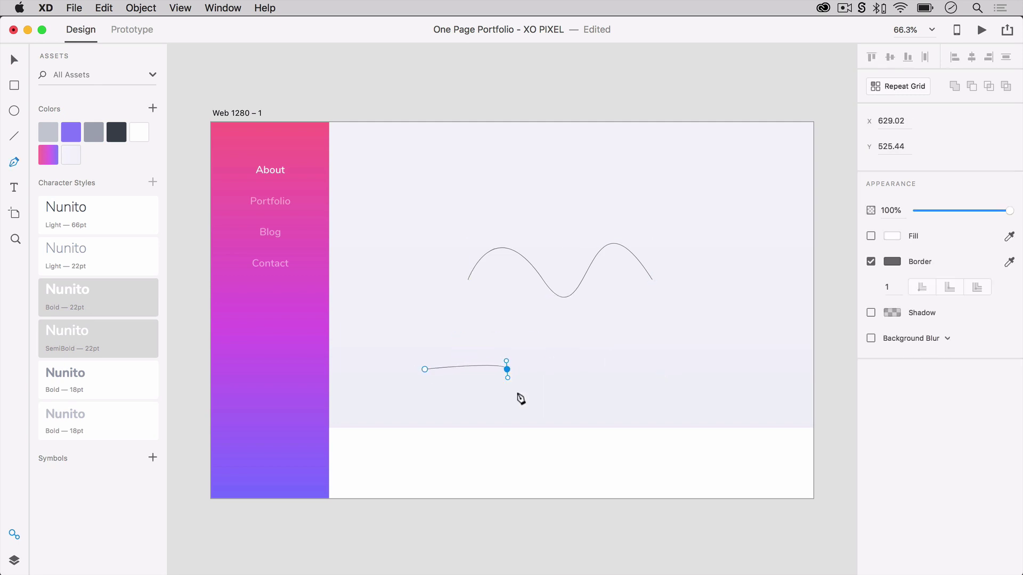
pyautogui.moveTo(520, 399); pyautogui.dragTo(550, 445)
pyautogui.moveTo(616, 353); pyautogui.dragTo(696, 428)
pyautogui.press('Escape')
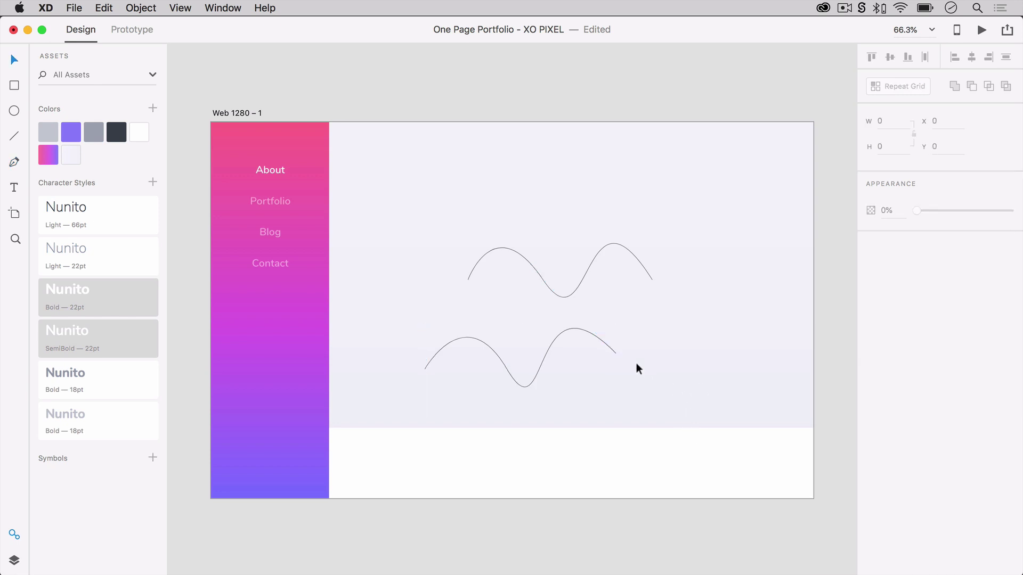
# - Draw a closed triangle with the Pen tool to the right of the lower wavy curve
pyautogui.press('p')
pyautogui.click(672, 357)
pyautogui.click(716, 317)
pyautogui.click(772, 353)
pyautogui.click(672, 357)
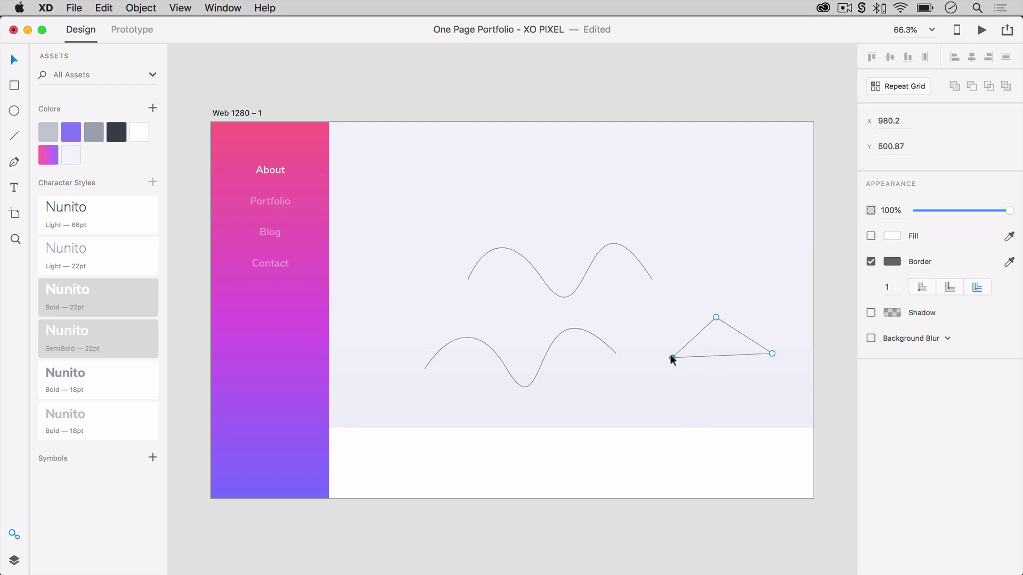
pyautogui.press('Escape')
# - Draw an unfilled circle about 68 × 68 between the lower wavy curve and the triangle
pyautogui.press('e')
pyautogui.moveTo(659, 387)
pyautogui.mouseDown()
pyautogui.moveTo(710, 434)
pyautogui.moveTo(664, 383)
pyautogui.mouseUp()
pyautogui.click(870, 257)
pyautogui.press('p')
pyautogui.press('v')
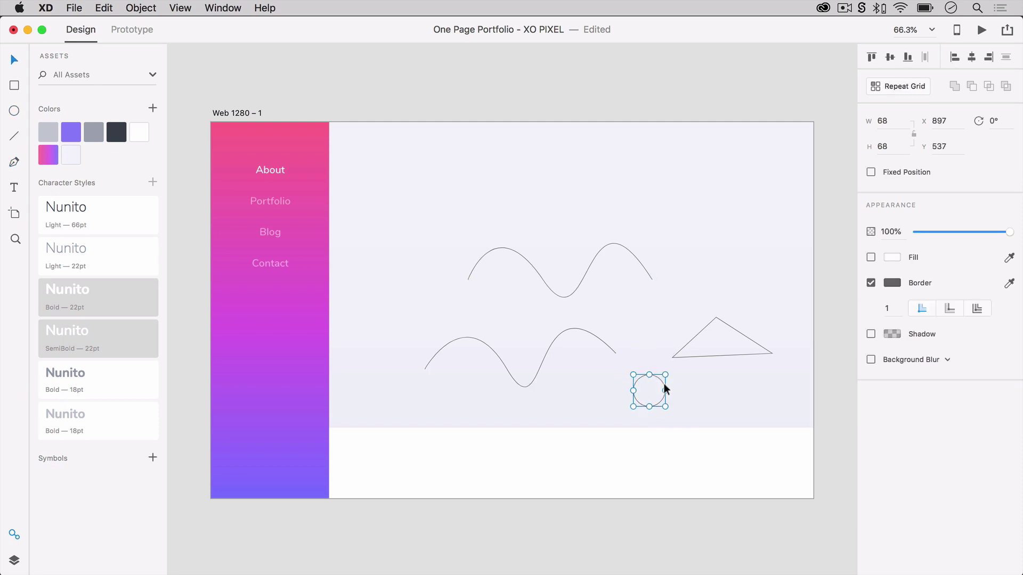
# - Set the border thickness of the circle, triangle and both wavy curves to 3
pyautogui.keyDown('shift'); pyautogui.click(702, 353); pyautogui.keyUp('shift')
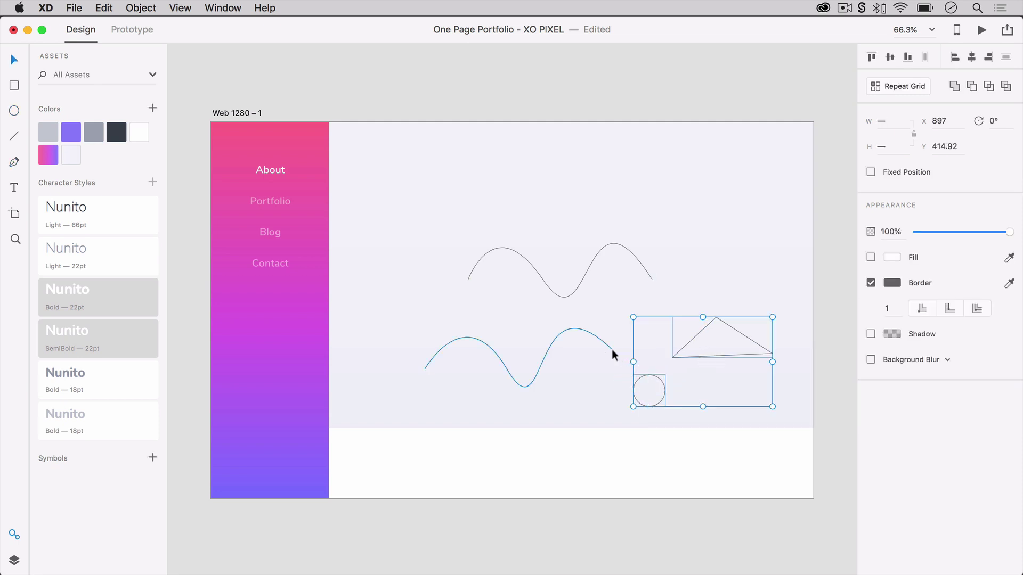
pyautogui.keyDown('shift'); pyautogui.click(613, 351); pyautogui.keyUp('shift')
pyautogui.keyDown('shift'); pyautogui.click(589, 264); pyautogui.keyUp('shift')
pyautogui.write('3')
pyautogui.press('Return')
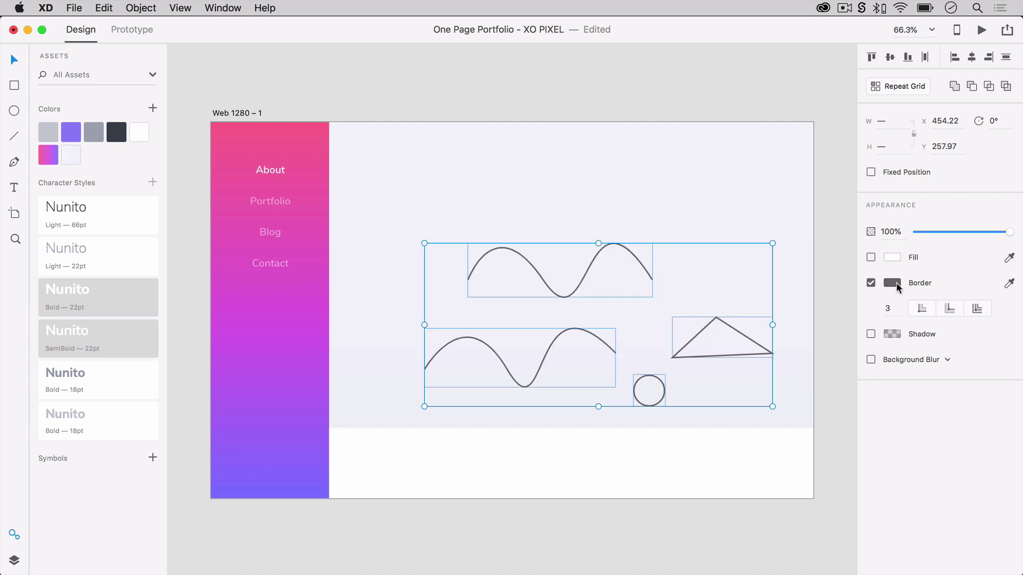
# - Change the border color of the two curves, triangle and circle to white
pyautogui.click(891, 257)
pyautogui.click(892, 283)
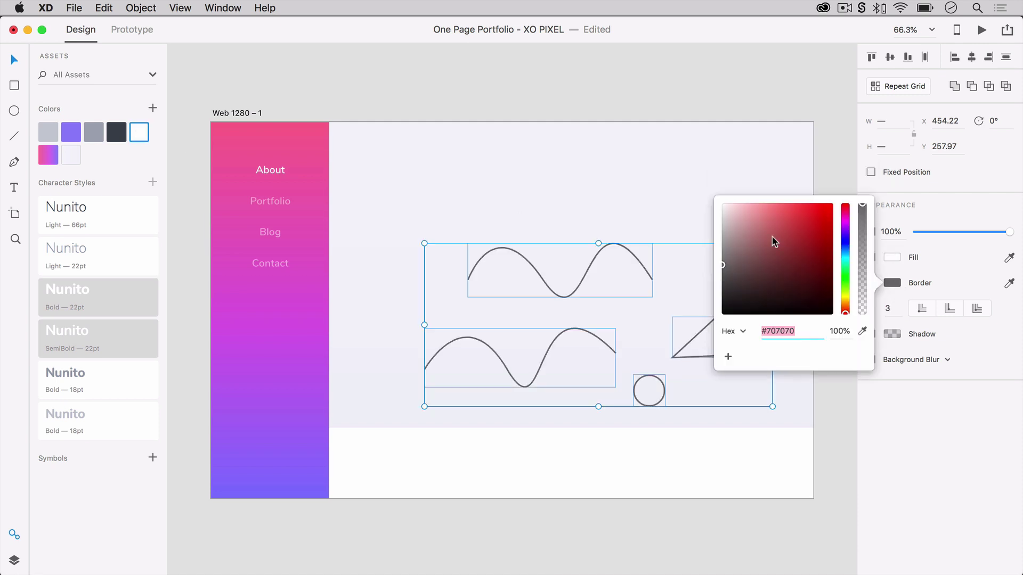
pyautogui.moveTo(774, 242); pyautogui.dragTo(719, 201)
pyautogui.click(776, 87)
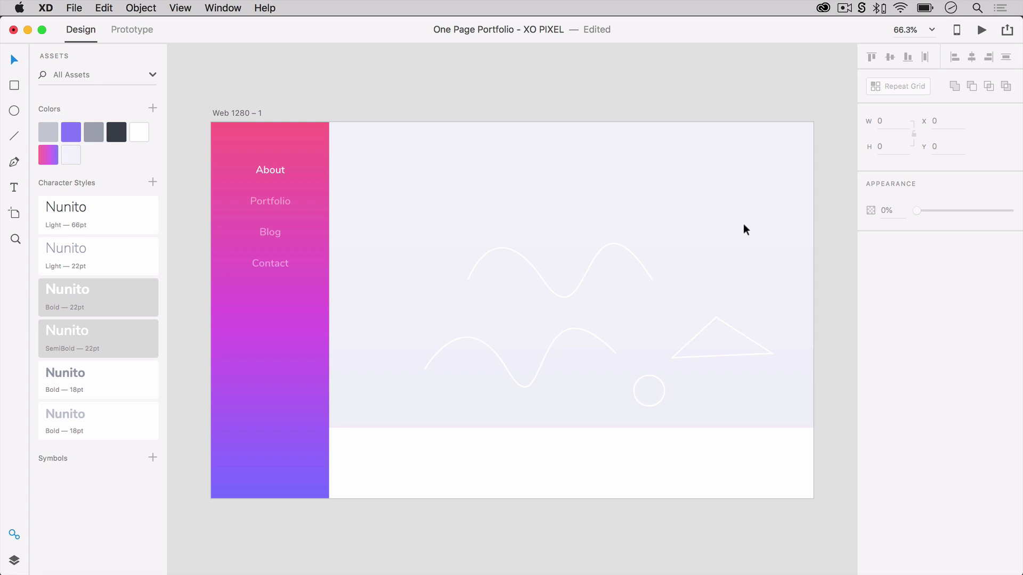
# - Enlarge the upper wavy curve to about 736 × 215, rotate it to 225°, and place it across the page's upper right corner
pyautogui.click(634, 255)
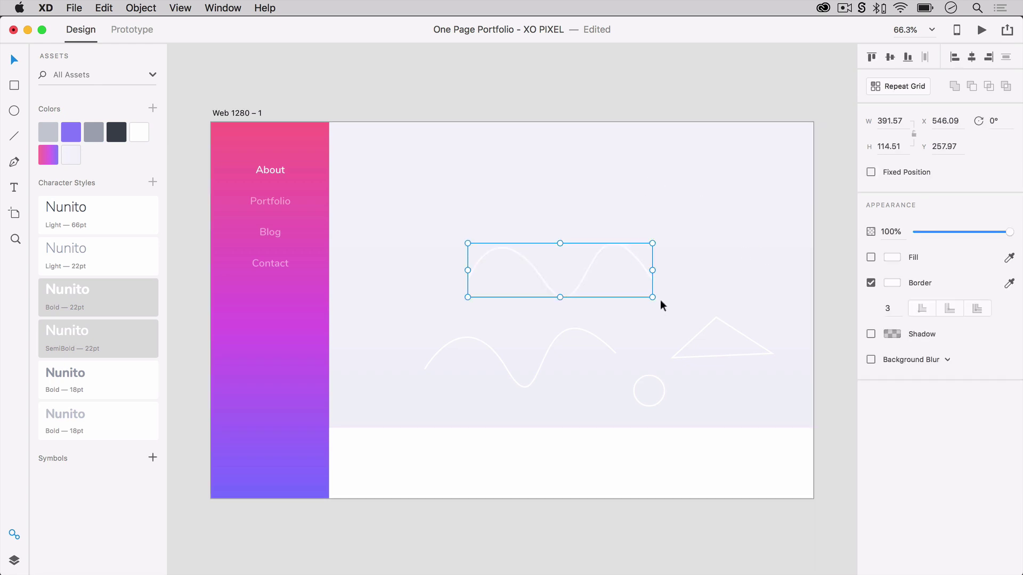
pyautogui.moveTo(659, 301); pyautogui.dragTo(629, 74)
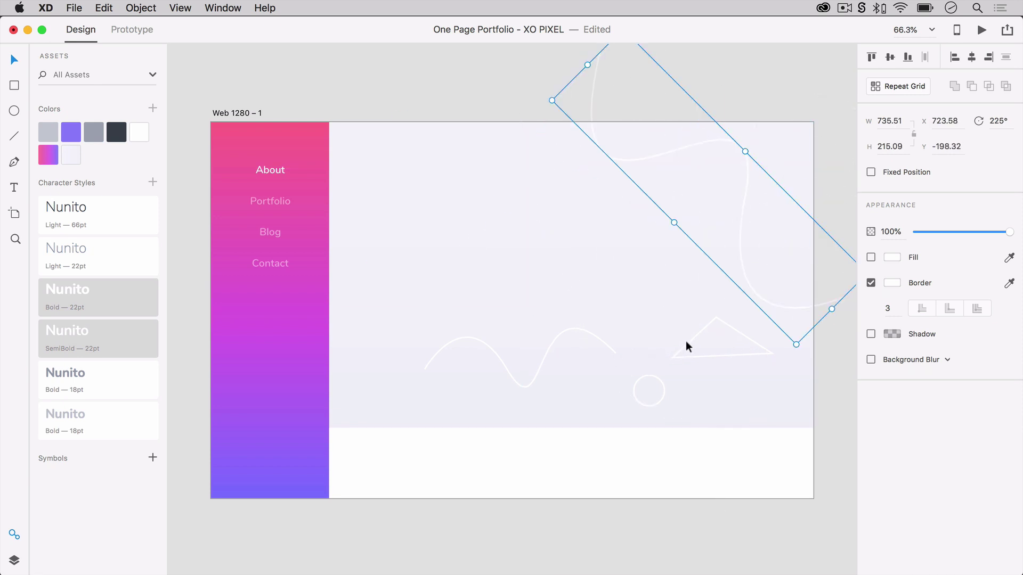
# - Shrink and rotate the triangle, and move the circle up into the open area above it
pyautogui.click(686, 345)
pyautogui.moveTo(773, 358); pyautogui.dragTo(740, 344)
pyautogui.click(662, 388)
pyautogui.moveTo(662, 388); pyautogui.dragTo(625, 215)
# - Shrink and rotate the lower wavy curve and place it in the main area's lower left corner
pyautogui.click(613, 351)
pyautogui.moveTo(617, 389); pyautogui.dragTo(419, 395)
pyautogui.click(680, 548)
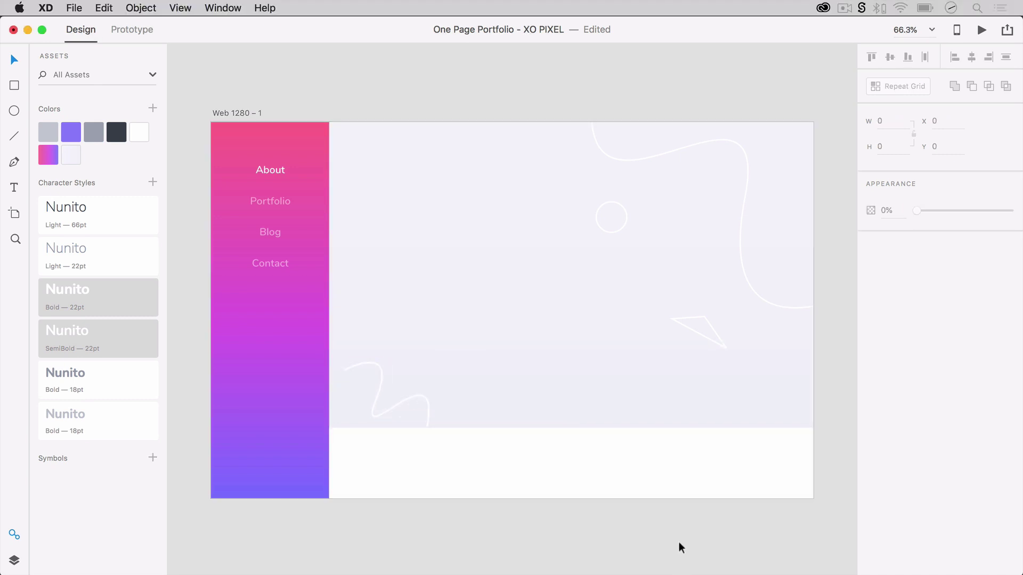
# - Reduce the large curve's height to about 188 and lower it slightly, then shift the circle a little left and down
pyautogui.click(741, 239)
pyautogui.moveTo(673, 222); pyautogui.dragTo(694, 226)
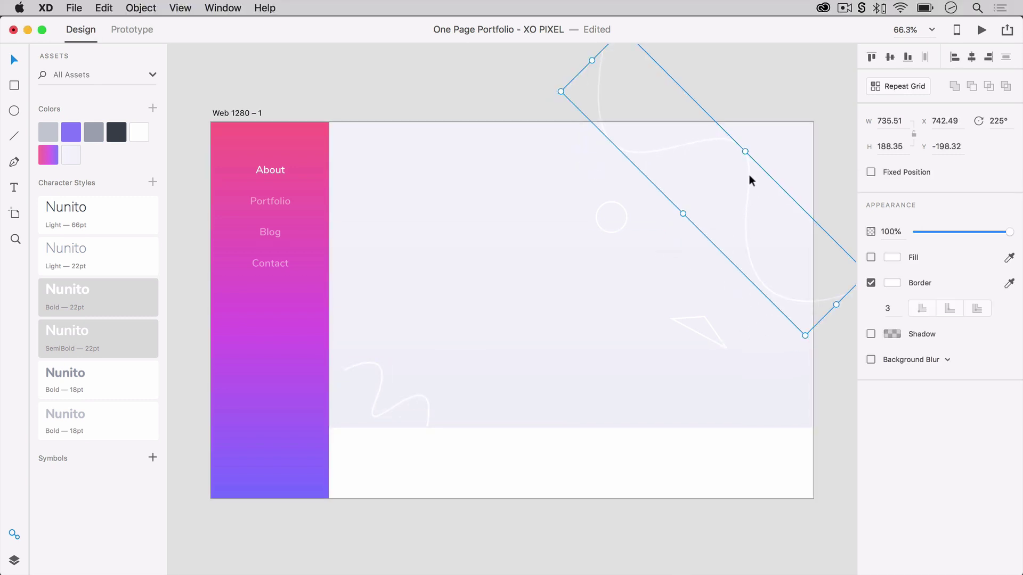
pyautogui.moveTo(749, 175); pyautogui.dragTo(745, 205)
pyautogui.moveTo(625, 224); pyautogui.dragTo(615, 231)
# - Move the triangle left and rotate it to 332°, and reshape the small curve to run from the sidebar to the bottom panel
pyautogui.moveTo(719, 344); pyautogui.dragTo(675, 362)
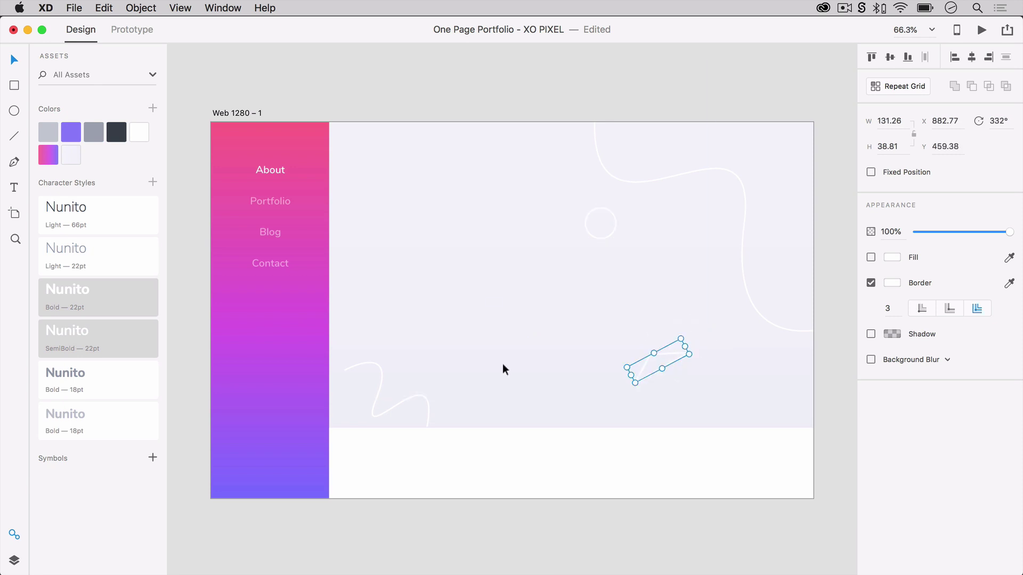
pyautogui.click(426, 421)
pyautogui.moveTo(445, 423)
pyautogui.mouseDown()
pyautogui.moveTo(439, 401)
pyautogui.moveTo(427, 401)
pyautogui.mouseUp()
# - Group the two wavy curves, the circle and the triangle, and lock the group
pyautogui.click(706, 165)
pyautogui.click(705, 169)
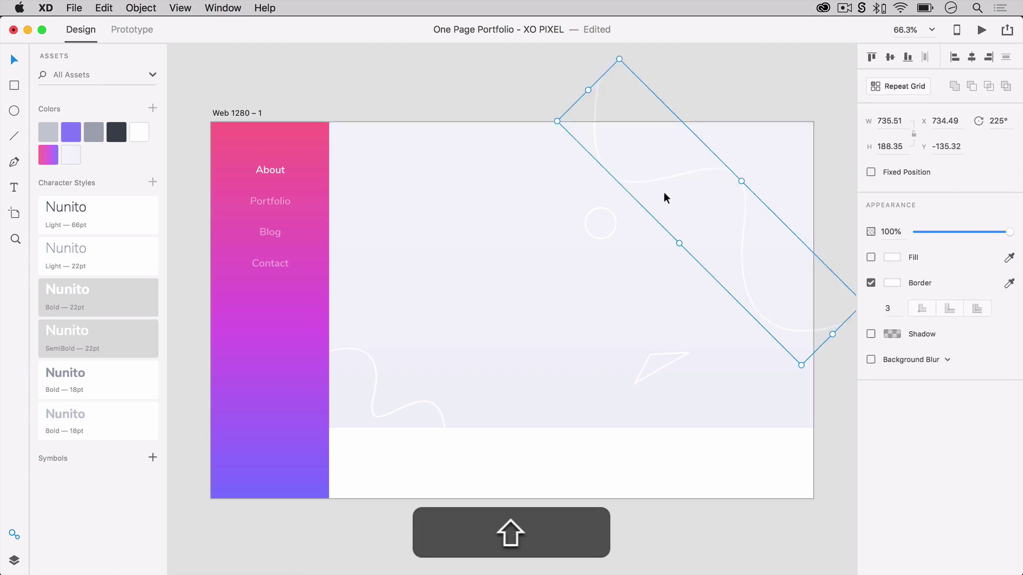
pyautogui.keyDown('shift'); pyautogui.click(617, 225); pyautogui.keyUp('shift')
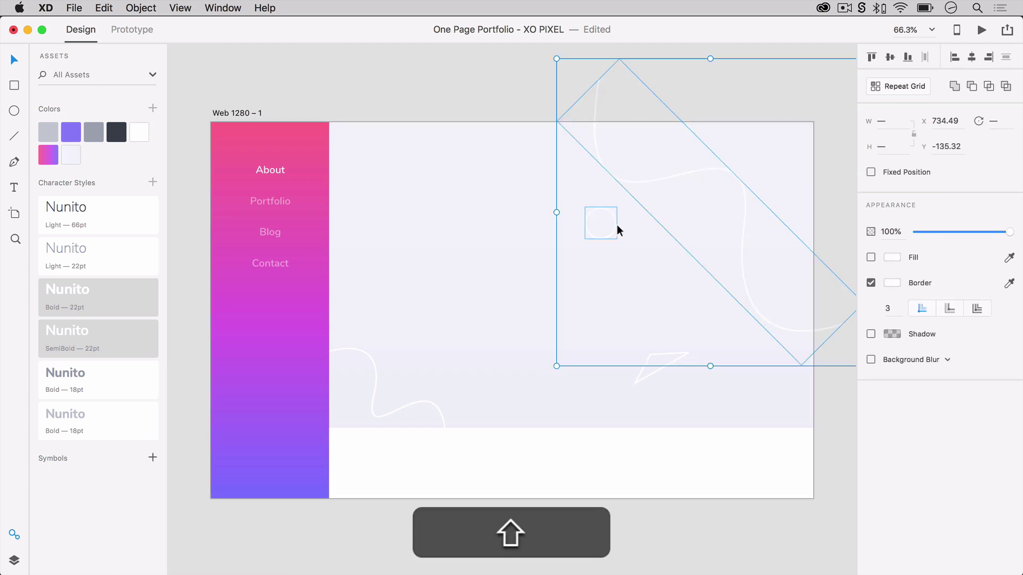
pyautogui.keyDown('shift'); pyautogui.click(638, 380); pyautogui.keyUp('shift')
pyautogui.keyDown('shift'); pyautogui.click(424, 401); pyautogui.keyUp('shift')
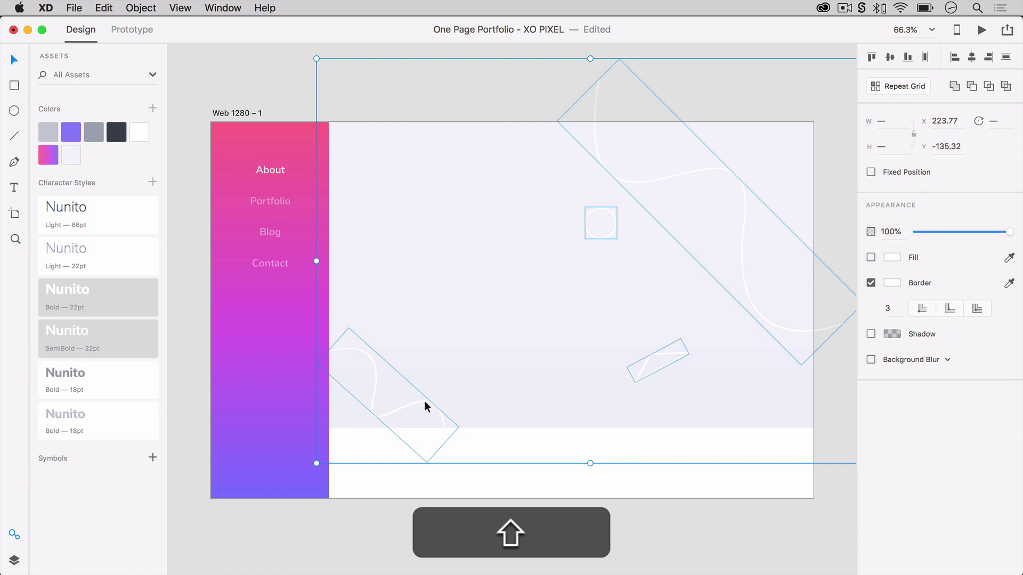
pyautogui.press('super+g')
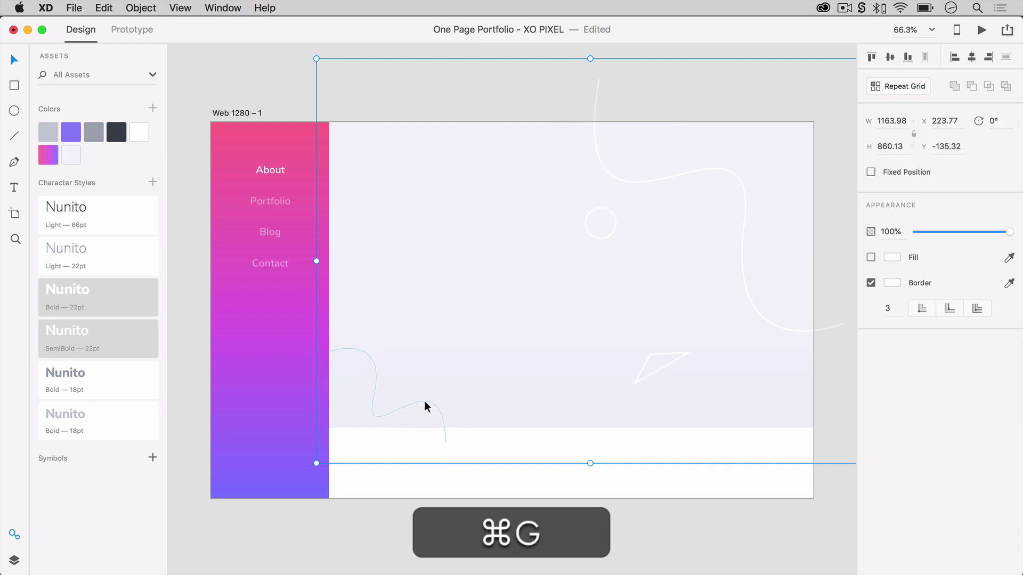
pyautogui.press('super+l')
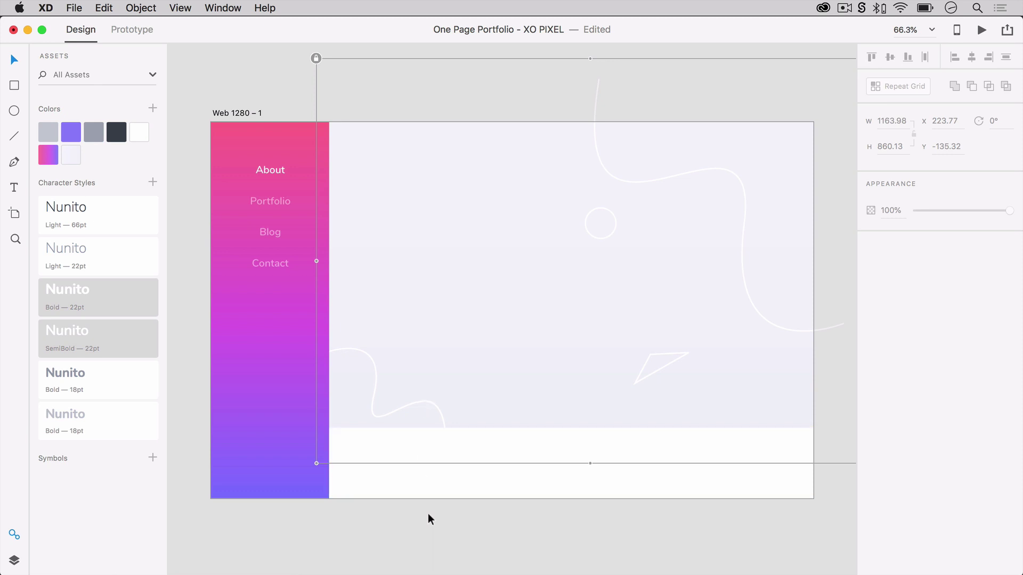
pyautogui.click(425, 546)
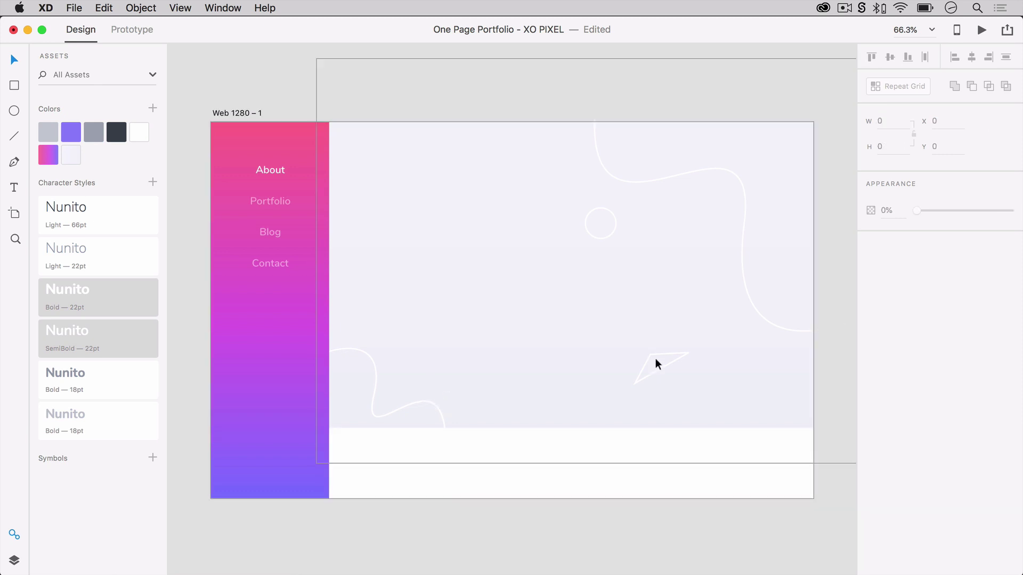
# - Try to move the triangle and select the circle in the locked group
pyautogui.moveTo(654, 373); pyautogui.dragTo(630, 398)
pyautogui.click(613, 233)
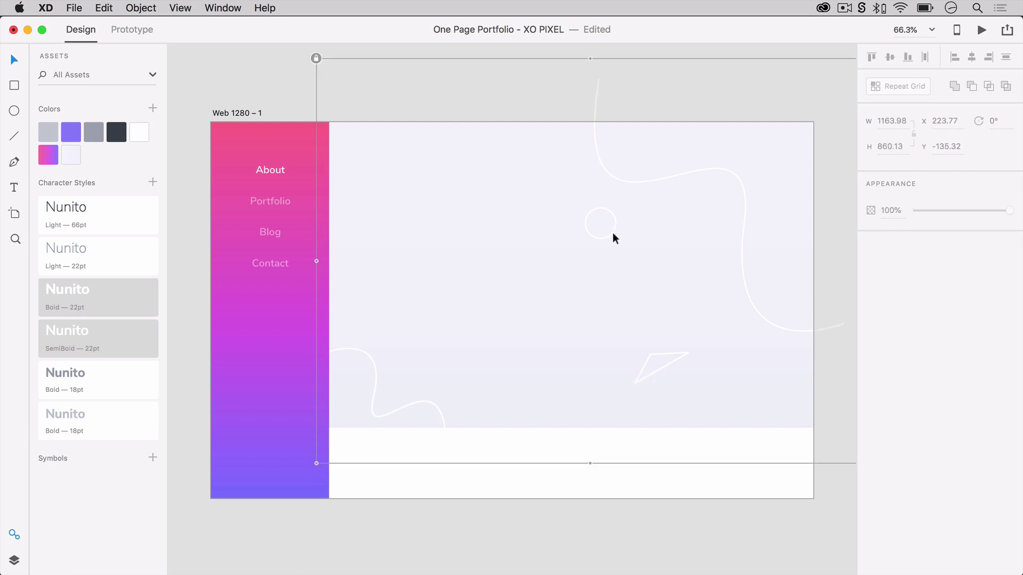
pyautogui.press('Escape')
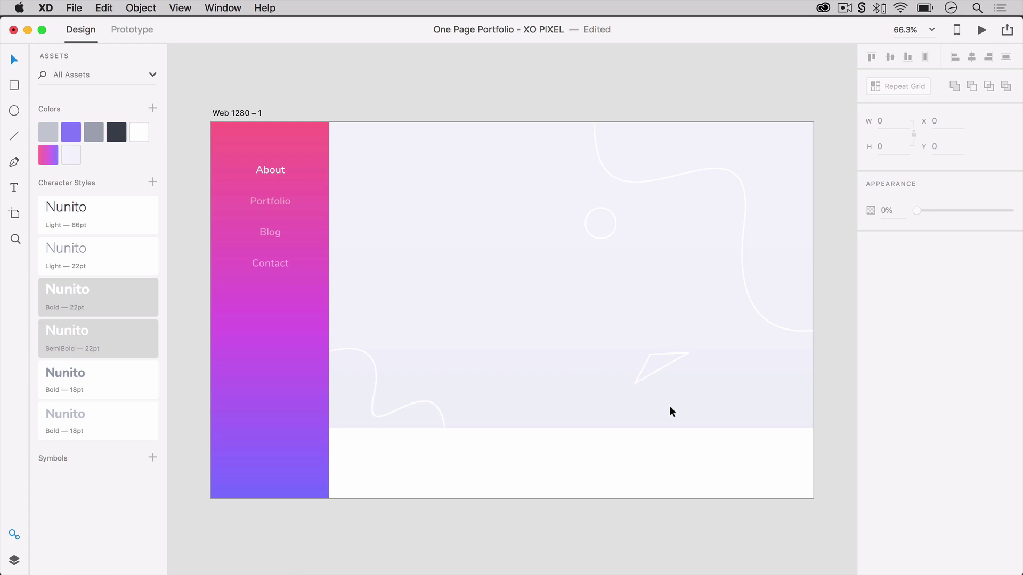
# - Add the two-line heading "Passionate UX Designer" in the upper main area with the Nunito Light 66pt character style
pyautogui.press('t')
pyautogui.click(394, 216)
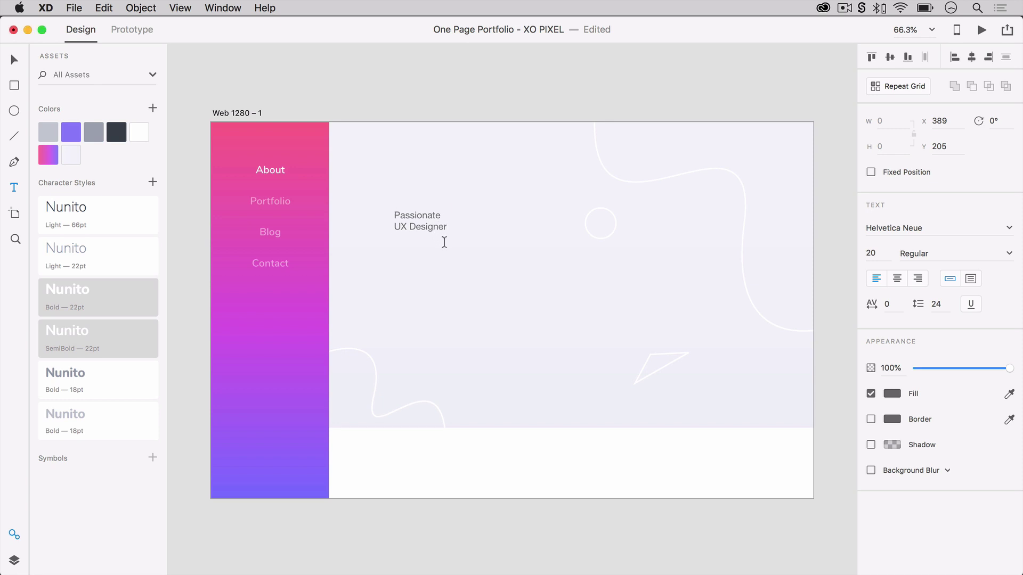
pyautogui.press('Escape')
pyautogui.click(129, 216)
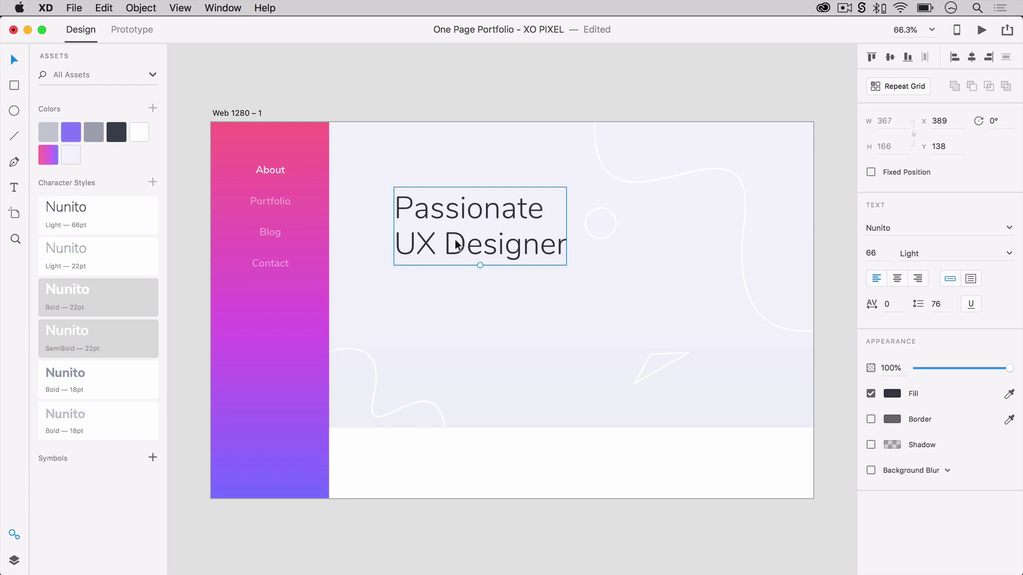
pyautogui.moveTo(454, 242); pyautogui.dragTo(461, 244)
# - Add a paragraph under the heading: "I'm a freelance UX designer based in Toronto, Canada. I've worked with startups and established companies. I'm passionate about my work."
pyautogui.press('t')
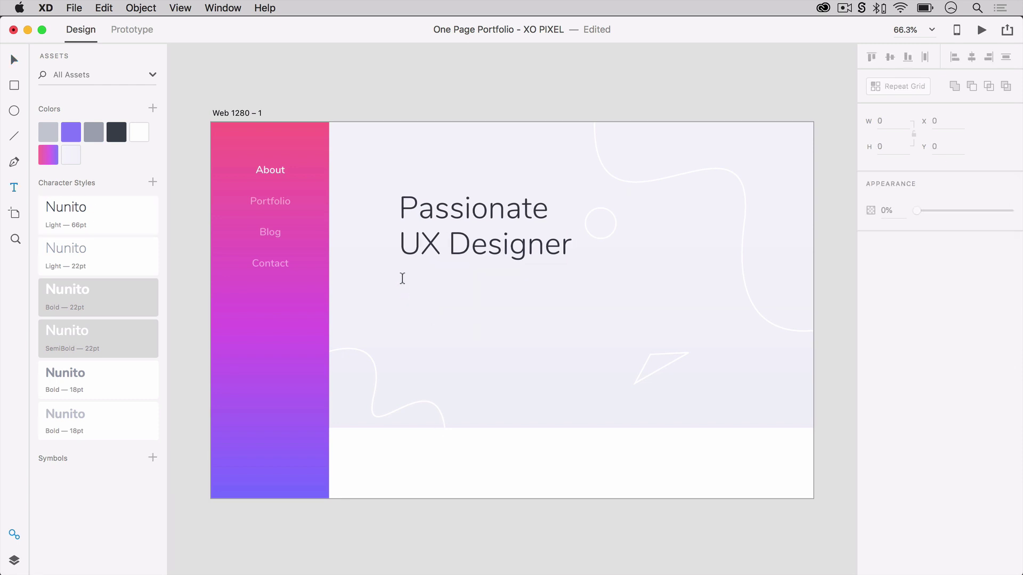
pyautogui.moveTo(399, 282); pyautogui.dragTo(590, 336)
pyautogui.write("I'm a freelance")
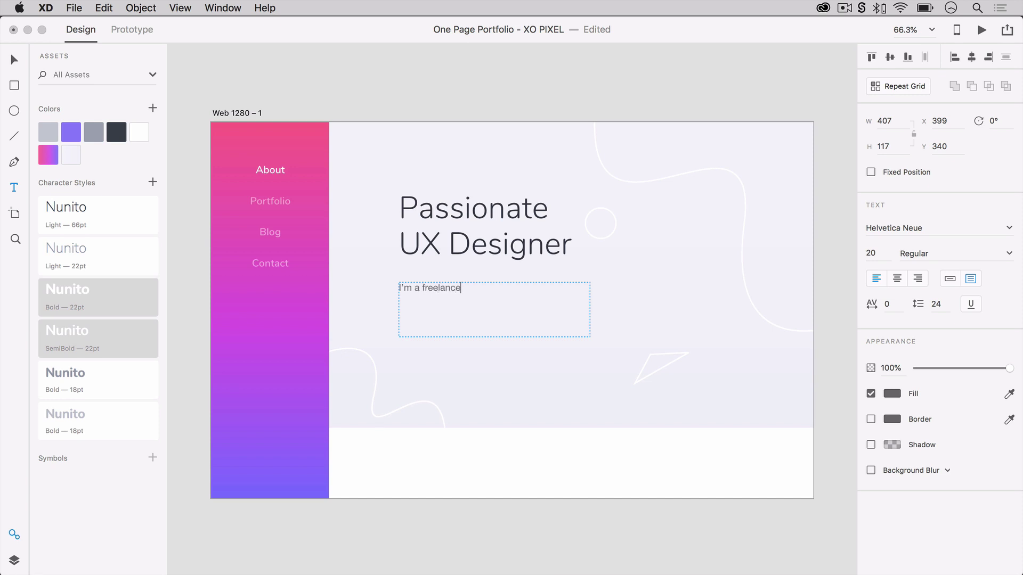
pyautogui.write(' UX designer based in Toronto, Canada. ')
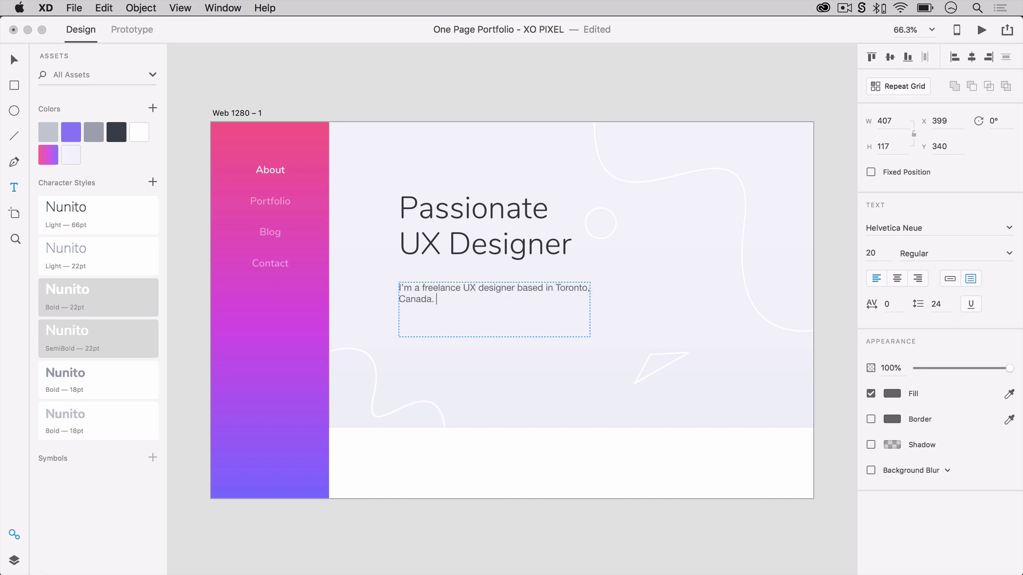
pyautogui.write("I've worked with startups and established b")
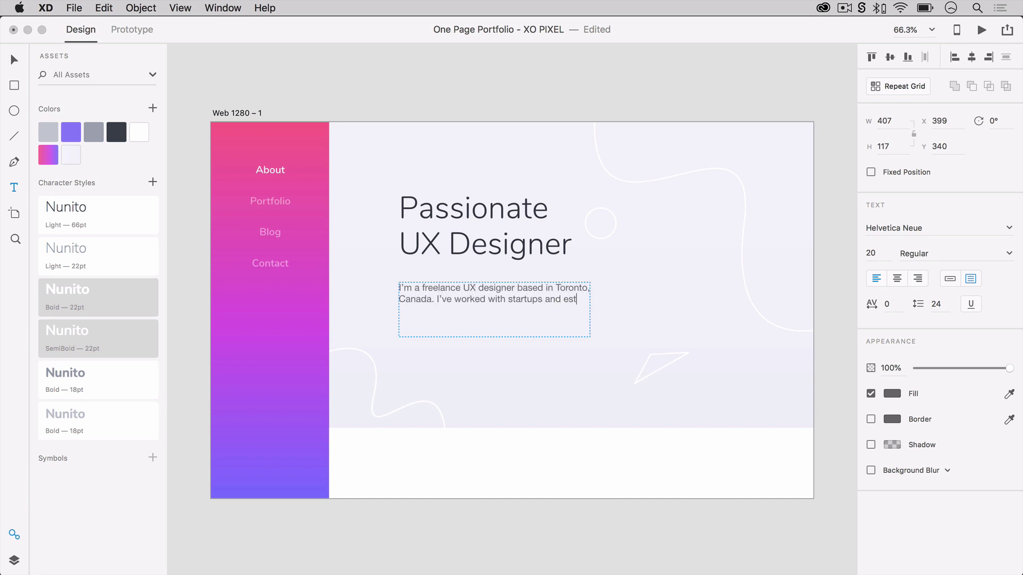
pyautogui.write(' companies')
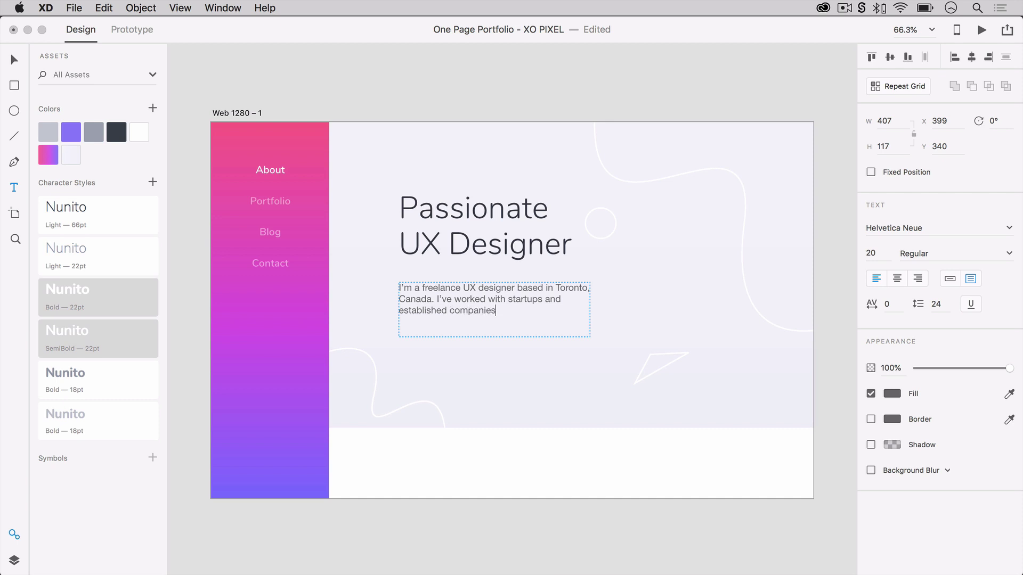
pyautogui.write(". I'm passionate about my work.")
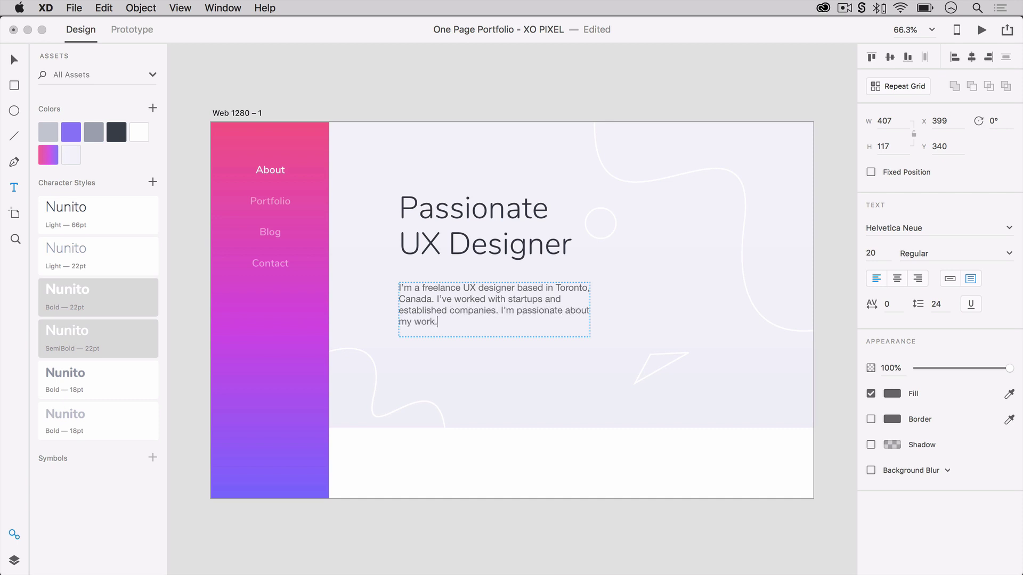
pyautogui.press('Escape')
# - Apply the Nunito Light 22pt character style to the paragraph and widen its text box to about 495
pyautogui.click(137, 263)
pyautogui.moveTo(590, 337); pyautogui.dragTo(633, 336)
# - Shift the heading and paragraph slightly left together and bring the paragraph a little closer to the heading
pyautogui.click(525, 244)
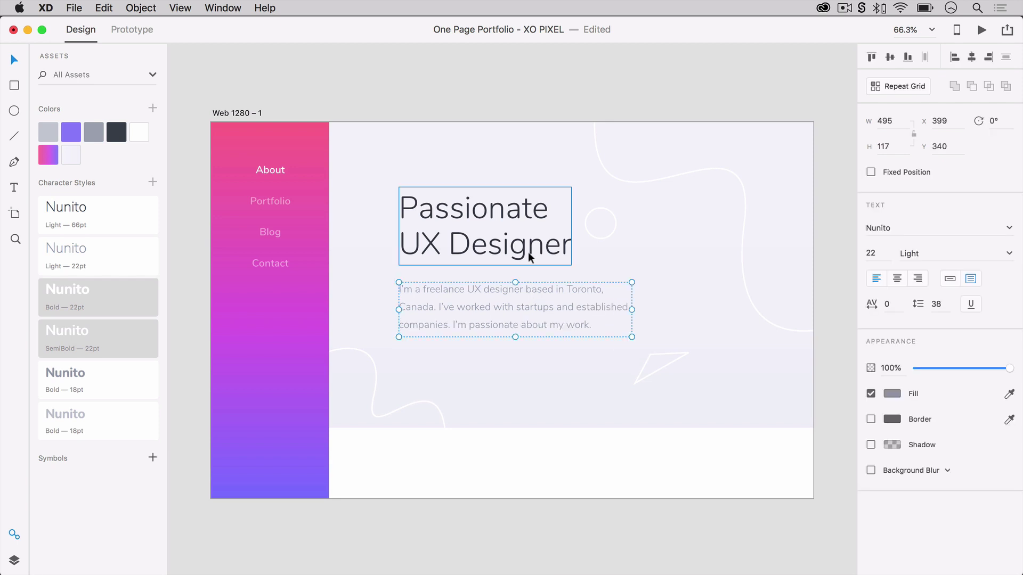
pyautogui.keyDown('shift'); pyautogui.click(525, 289); pyautogui.keyUp('shift')
pyautogui.moveTo(525, 289); pyautogui.dragTo(523, 290)
pyautogui.moveTo(525, 302); pyautogui.dragTo(525, 298)
pyautogui.click(521, 338)
# - Draw a 200 × 60 rectangle left-aligned below the paragraph, without a border and with a corner radius of 30
pyautogui.scroll(5, 503, 407)
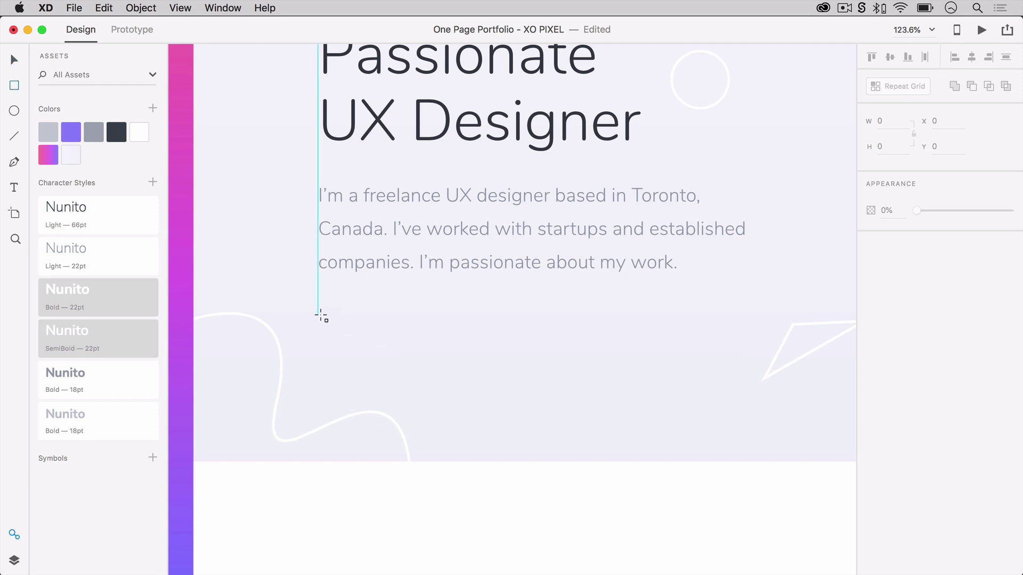
pyautogui.moveTo(318, 316)
pyautogui.mouseDown()
pyautogui.moveTo(493, 352)
pyautogui.moveTo(494, 368)
pyautogui.mouseUp()
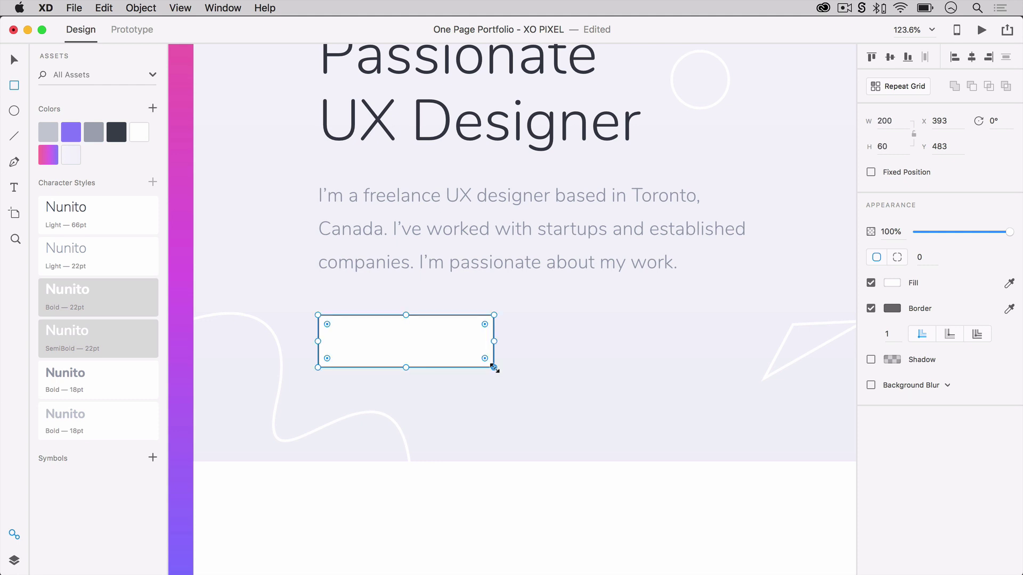
pyautogui.click(871, 309)
pyautogui.click(929, 258)
pyautogui.write('30')
pyautogui.press('Return')
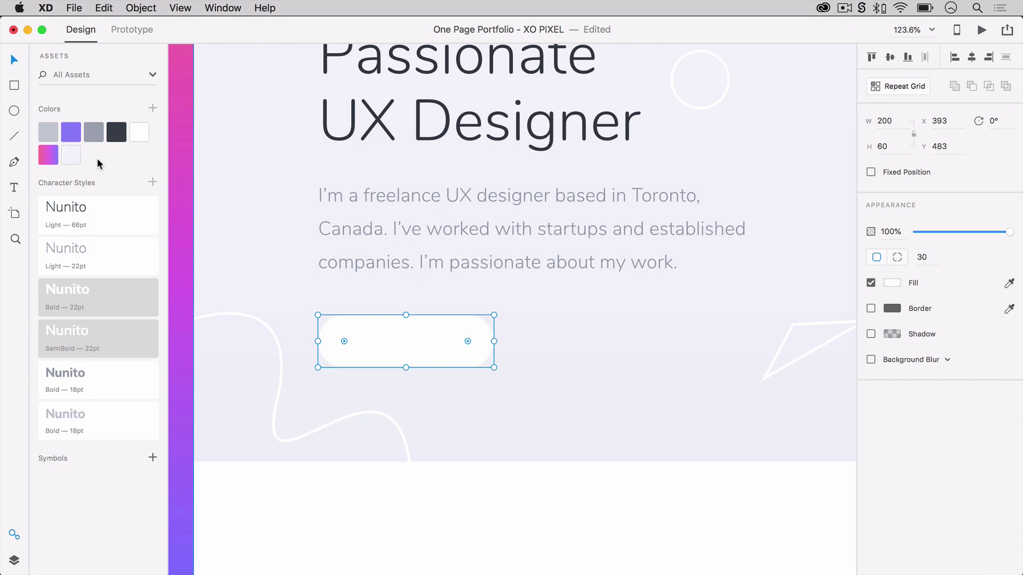
# - Fill the rounded button with the saved purple color and add a shadow in color #BCC5D8
pyautogui.moveTo(70, 132); pyautogui.dragTo(356, 356)
pyautogui.click(871, 334)
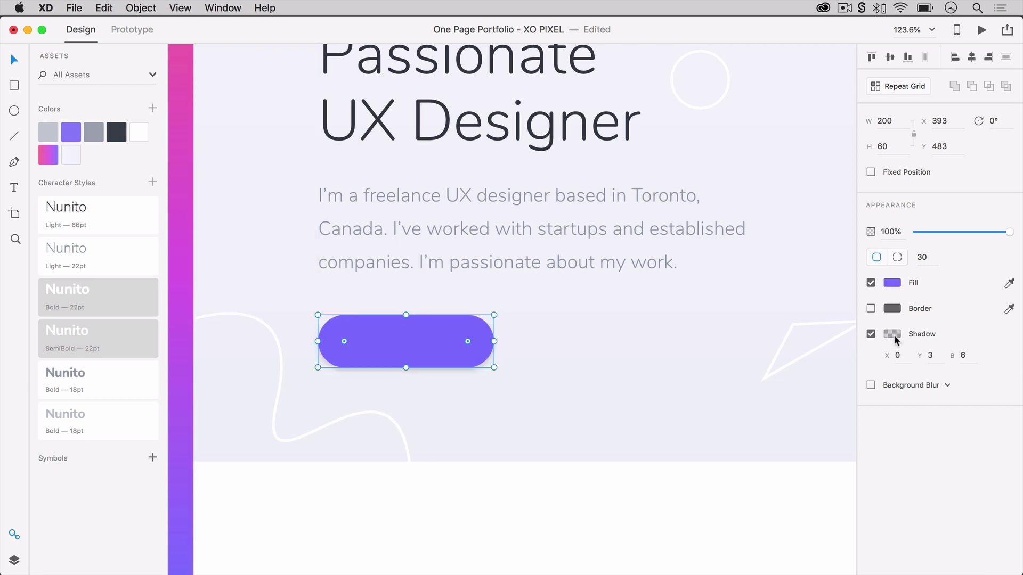
pyautogui.click(892, 334)
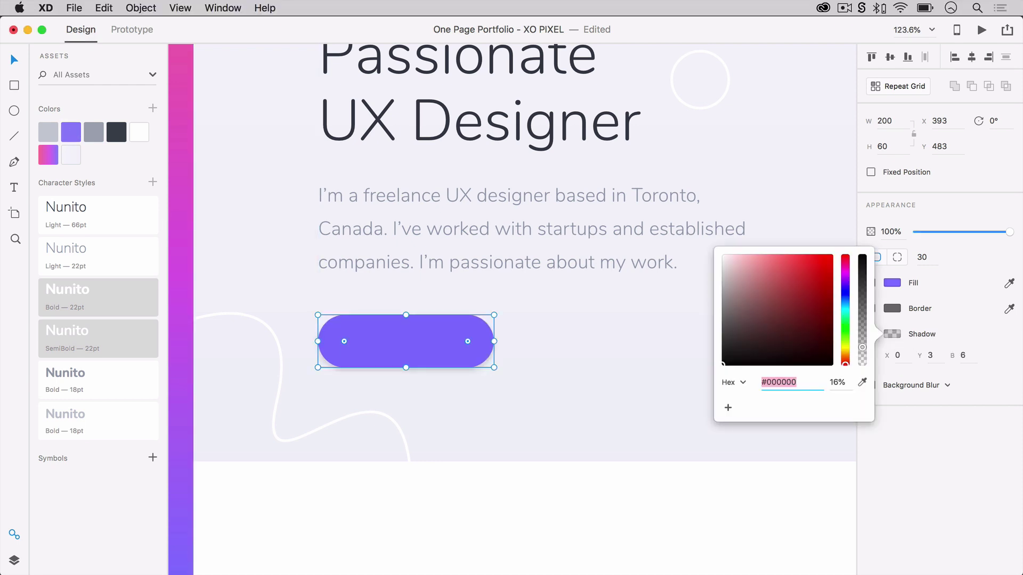
pyautogui.press('Escape')
pyautogui.click(895, 337)
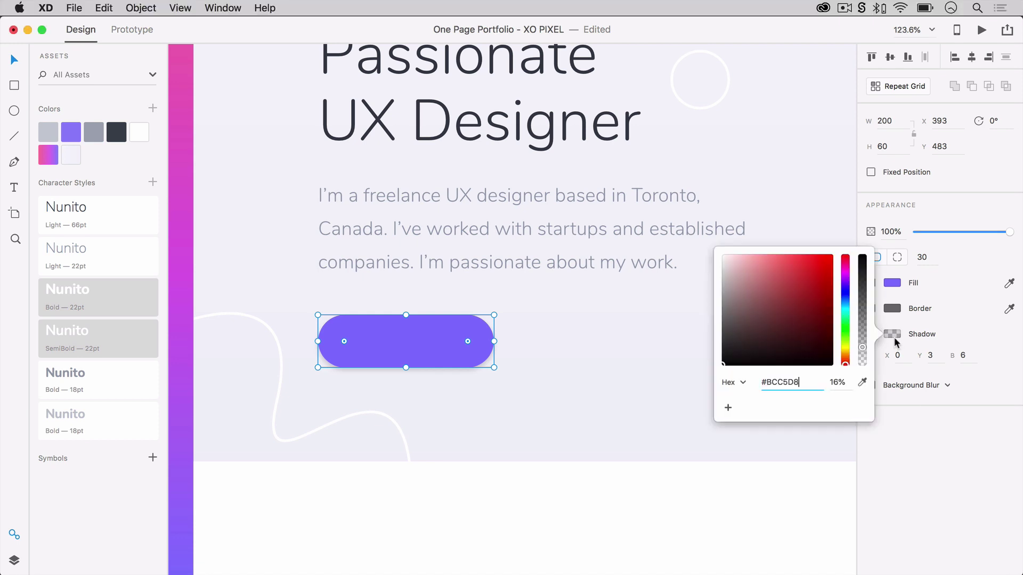
# - Set the button shadow's Y offset to 4 and blur to 40, and raise its color opacity to nearly full
pyautogui.click(933, 356)
pyautogui.write('4')
pyautogui.press('Tab')
pyautogui.write('40')
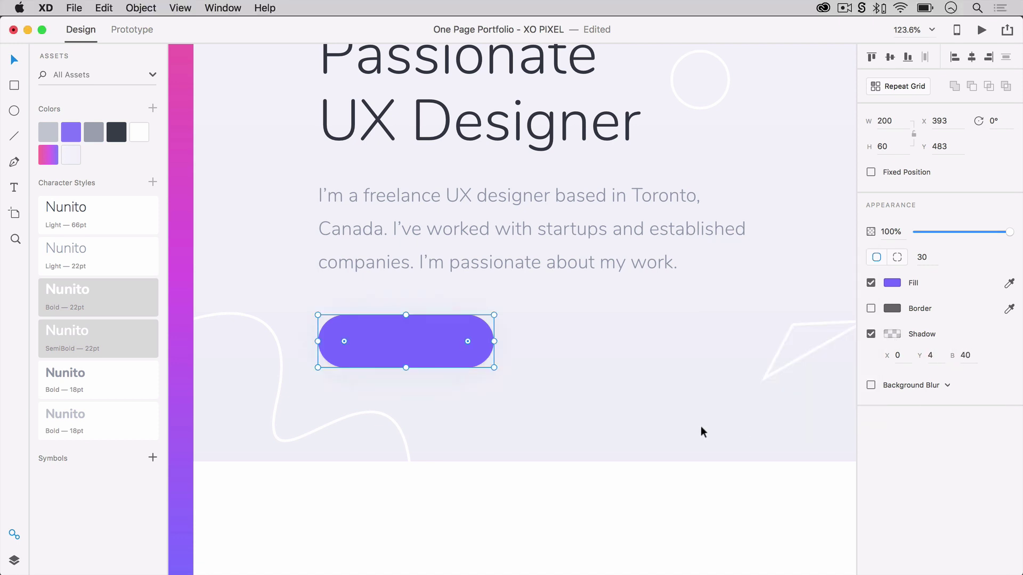
pyautogui.click(895, 336)
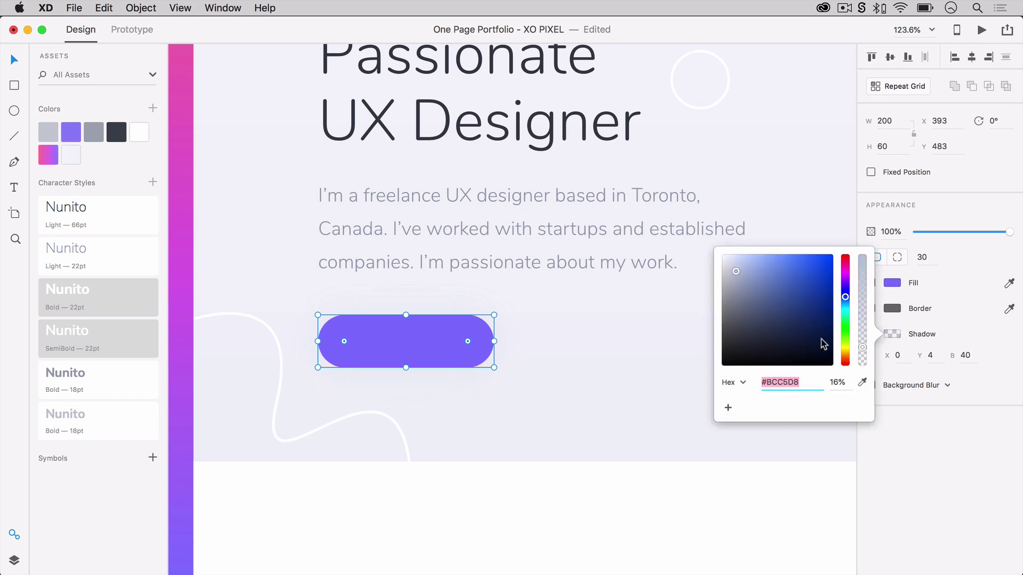
pyautogui.moveTo(863, 355); pyautogui.dragTo(863, 260)
pyautogui.click(797, 494)
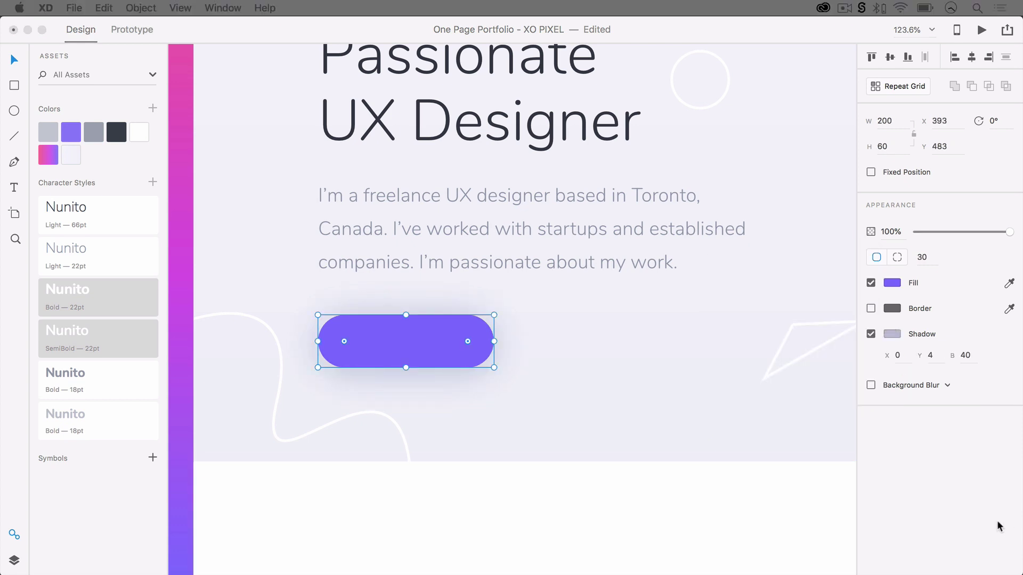
# - Add the label "Hire me" on the purple button and apply the white Nunito Bold 22pt character style
pyautogui.click(663, 373)
pyautogui.click(627, 373)
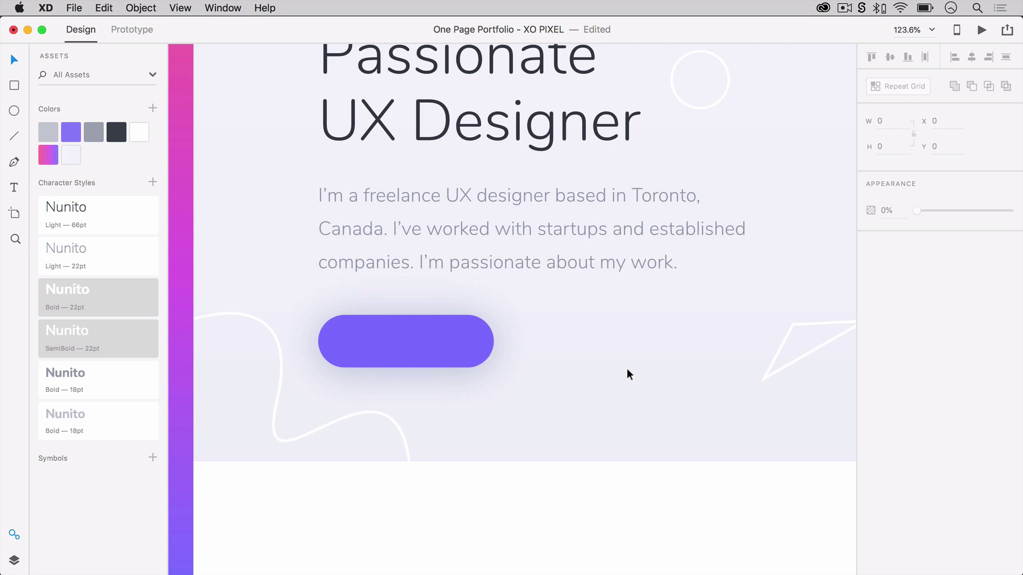
pyautogui.click(359, 343)
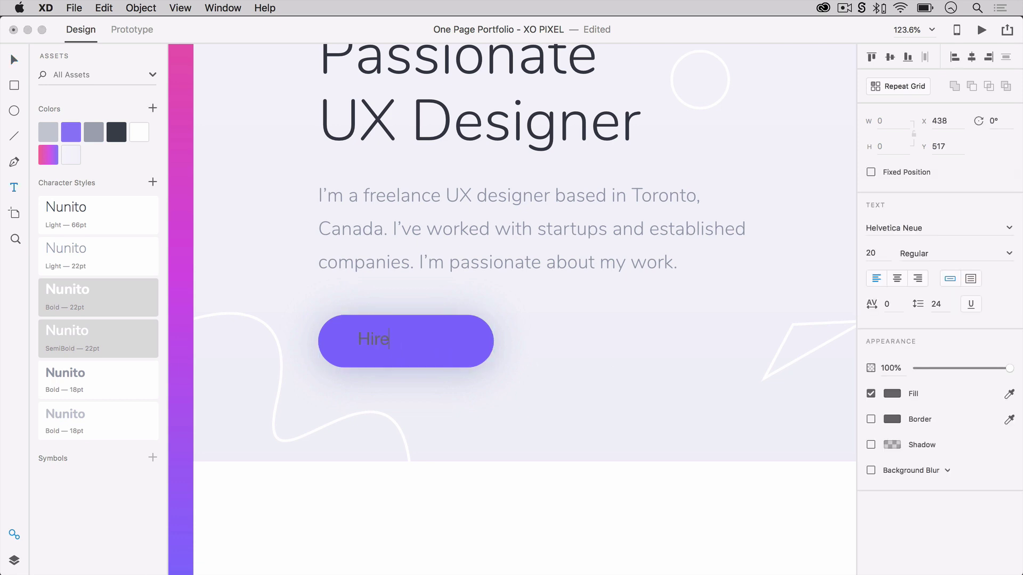
pyautogui.press('Escape')
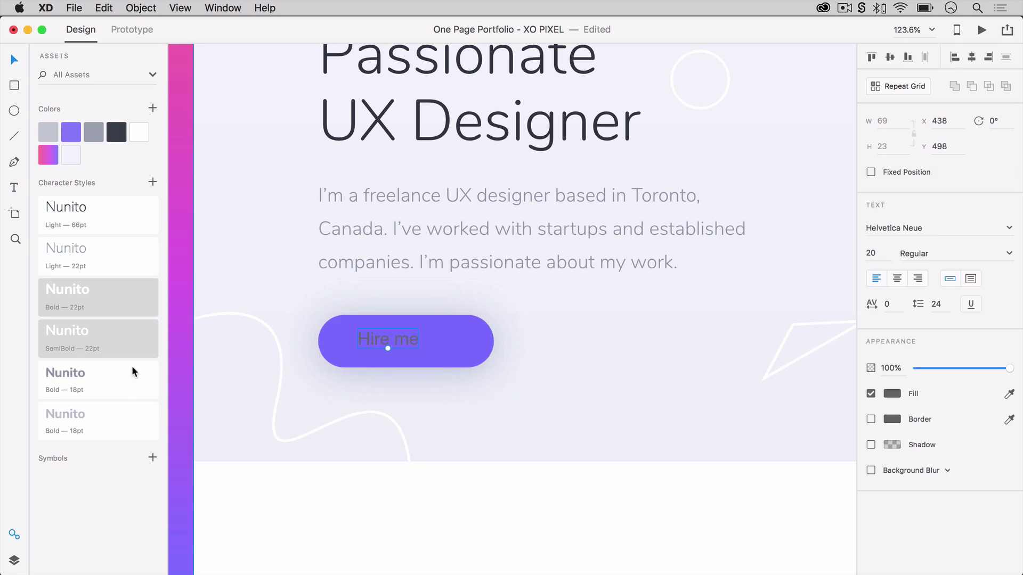
pyautogui.click(139, 301)
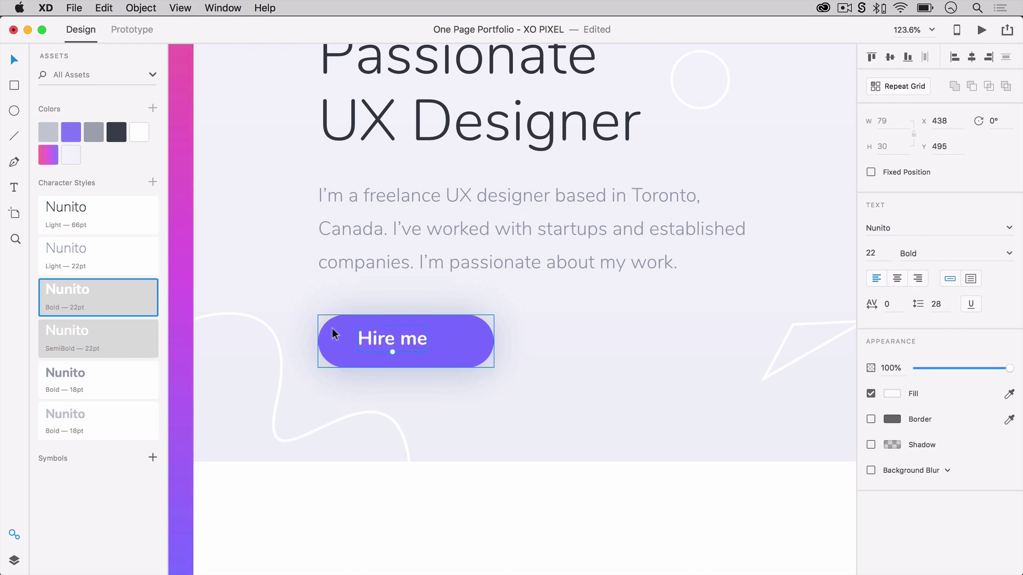
# - Center the "Hire me" label on the purple button
pyautogui.keyDown('shift'); pyautogui.click(433, 346); pyautogui.keyUp('shift')
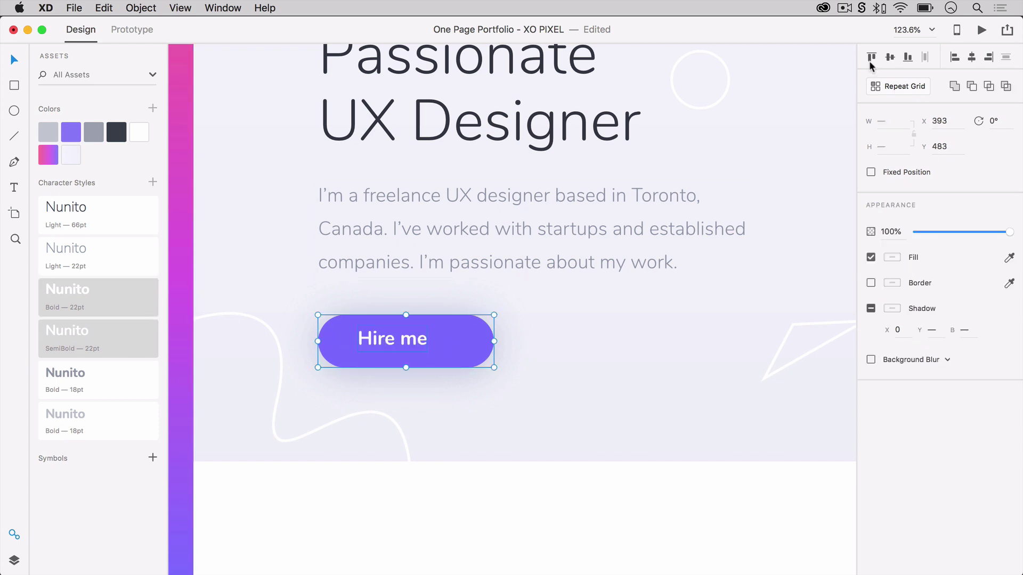
pyautogui.click(888, 57)
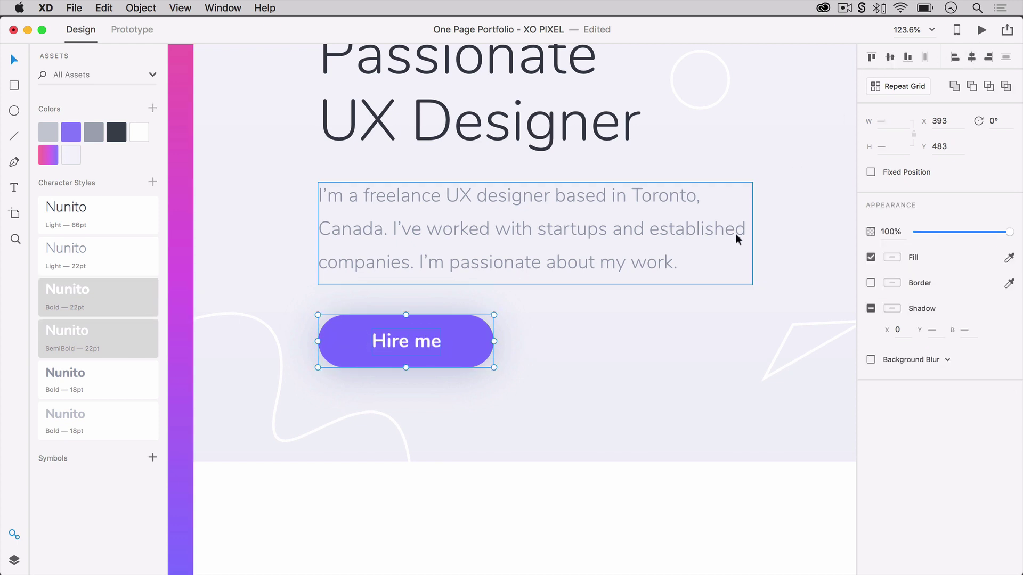
pyautogui.click(682, 344)
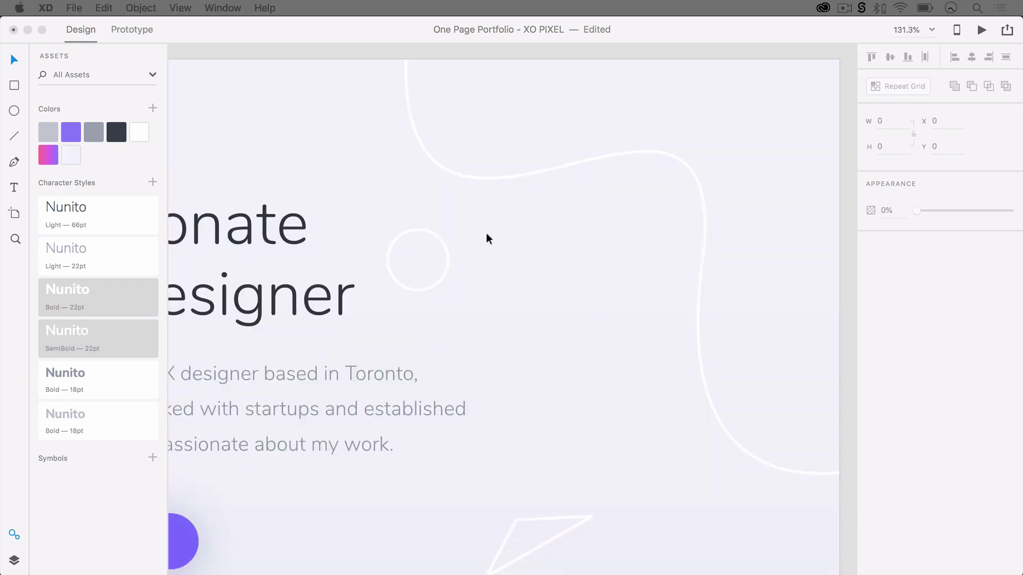
pyautogui.click(486, 232)
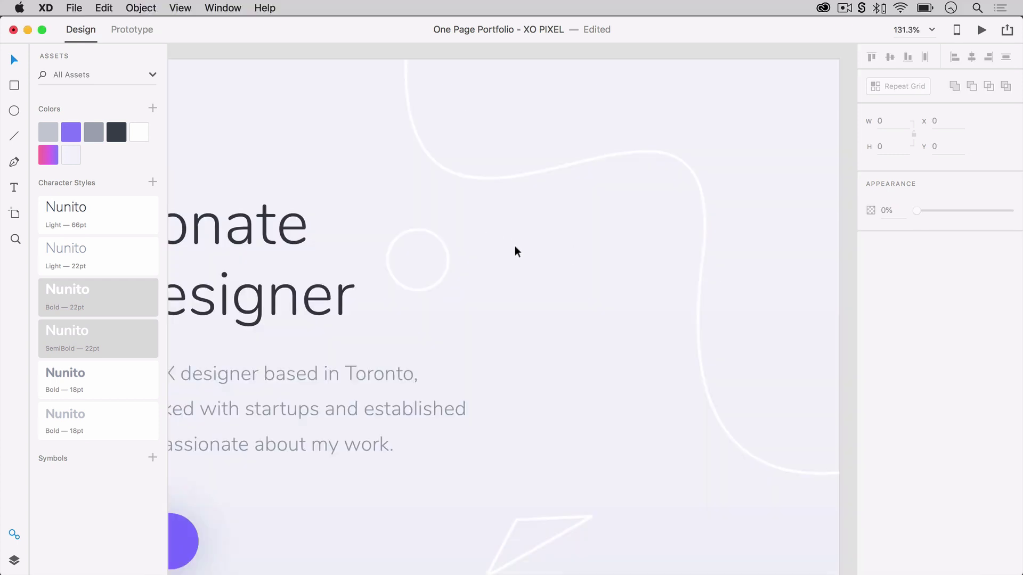
pyautogui.press('e')
pyautogui.moveTo(534, 211)
pyautogui.mouseDown()
pyautogui.moveTo(691, 354)
pyautogui.moveTo(715, 429)
pyautogui.moveTo(742, 432)
pyautogui.mouseUp()
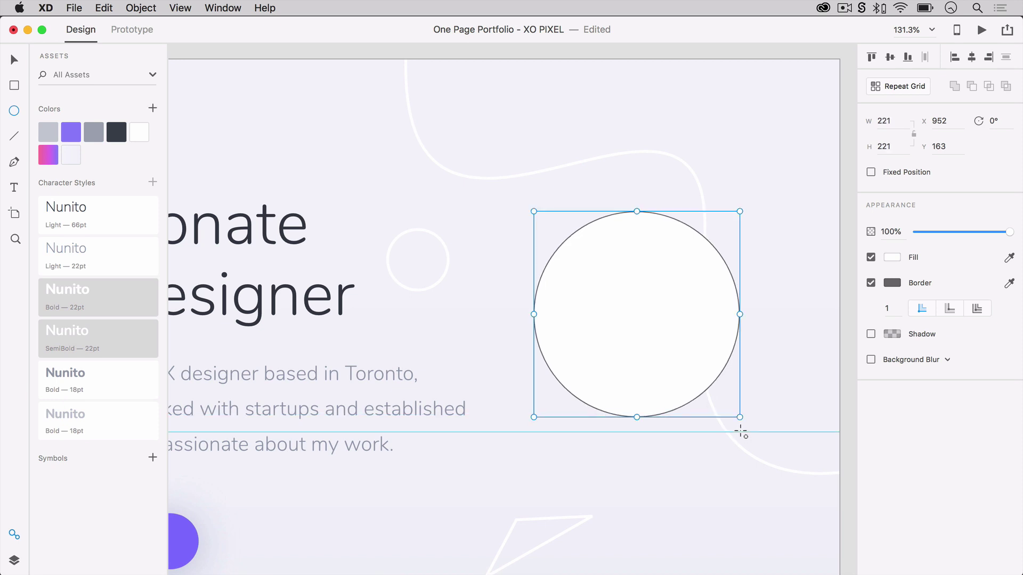
pyautogui.press('v')
pyautogui.click(915, 133)
pyautogui.click(873, 120)
pyautogui.write('220')
pyautogui.press('Return')
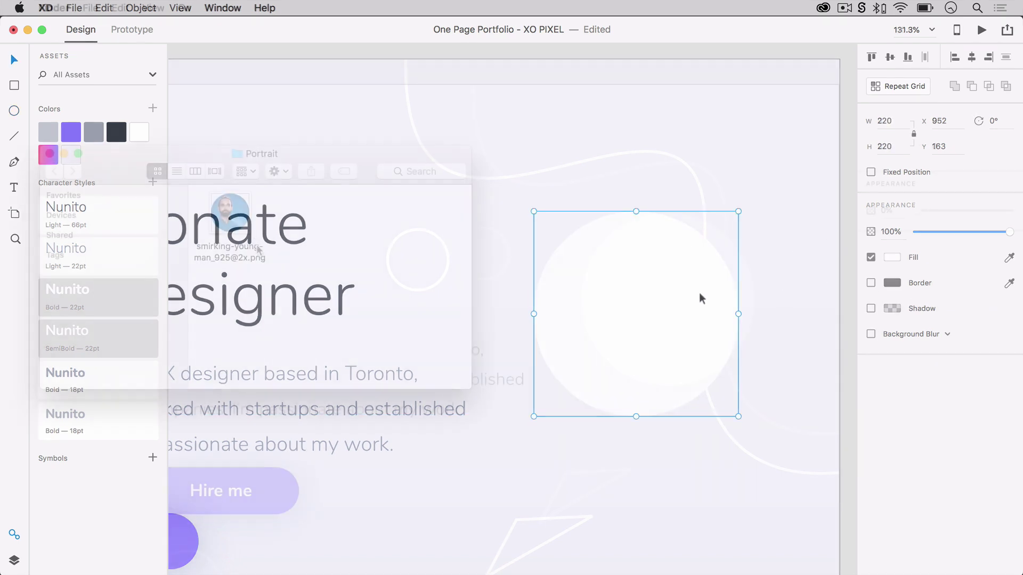
pyautogui.moveTo(242, 219); pyautogui.dragTo(667, 293)
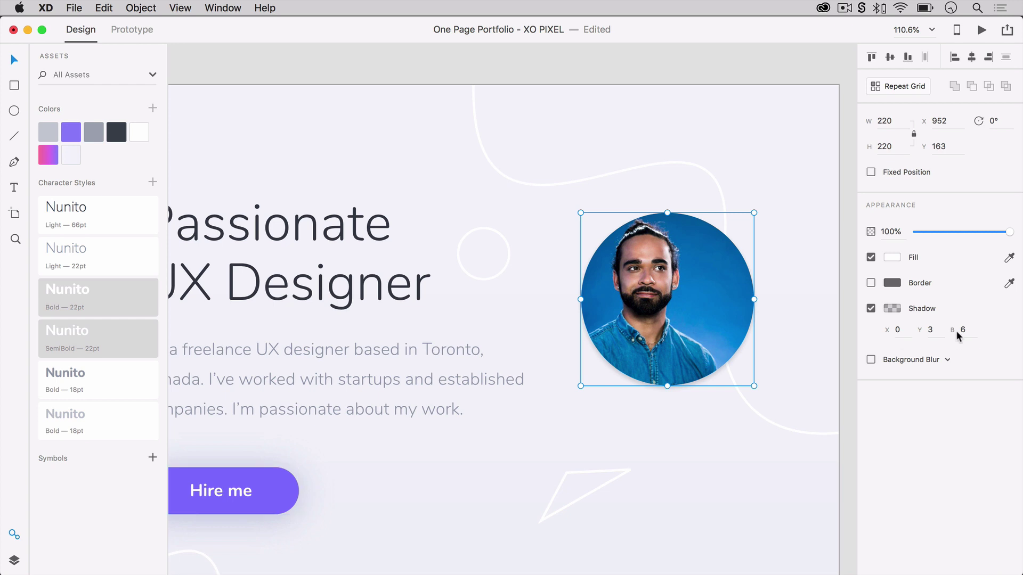
# - Give the portrait circle a shadow with a Y offset of 4 and a blur of 40
pyautogui.click(933, 330)
pyautogui.write('4')
pyautogui.press('Tab')
pyautogui.write('40')
pyautogui.press('Return')
# - Set the portrait's shadow color to #BCC5D8 and raise its opacity to full
pyautogui.click(892, 309)
pyautogui.write('#BCC5D8')
pyautogui.press('Return')
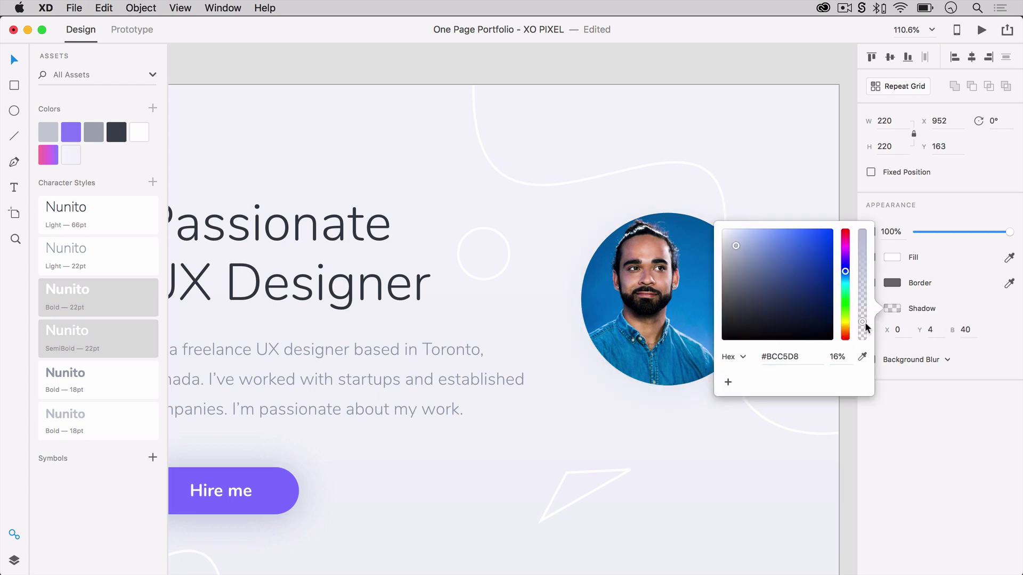
pyautogui.moveTo(863, 322); pyautogui.dragTo(853, 205)
pyautogui.click(855, 210)
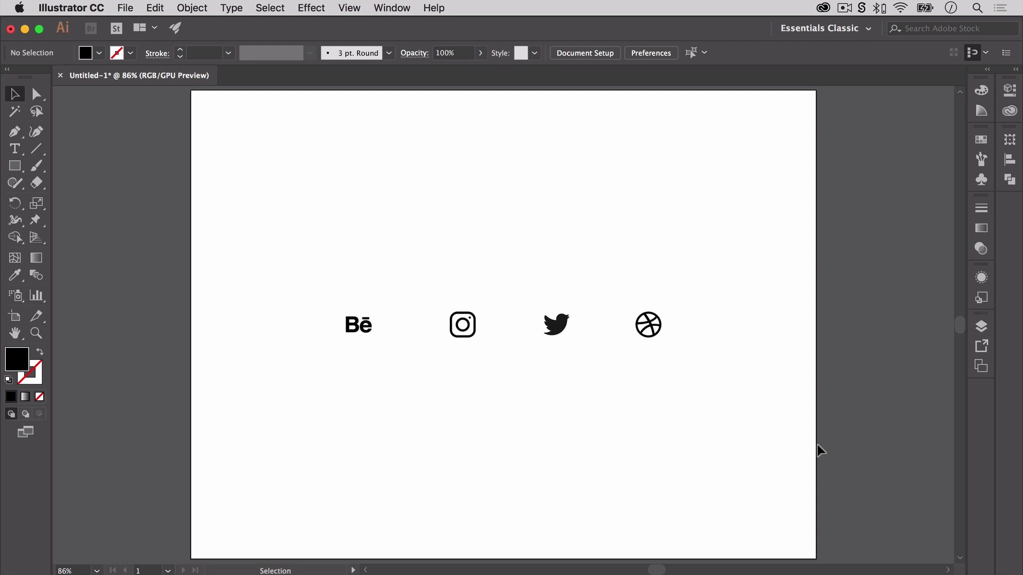
# - Copy the Behance, Instagram, Twitter and Dribbble icons from the Illustrator document and return to the XD portfolio
pyautogui.moveTo(731, 377); pyautogui.dragTo(312, 267)
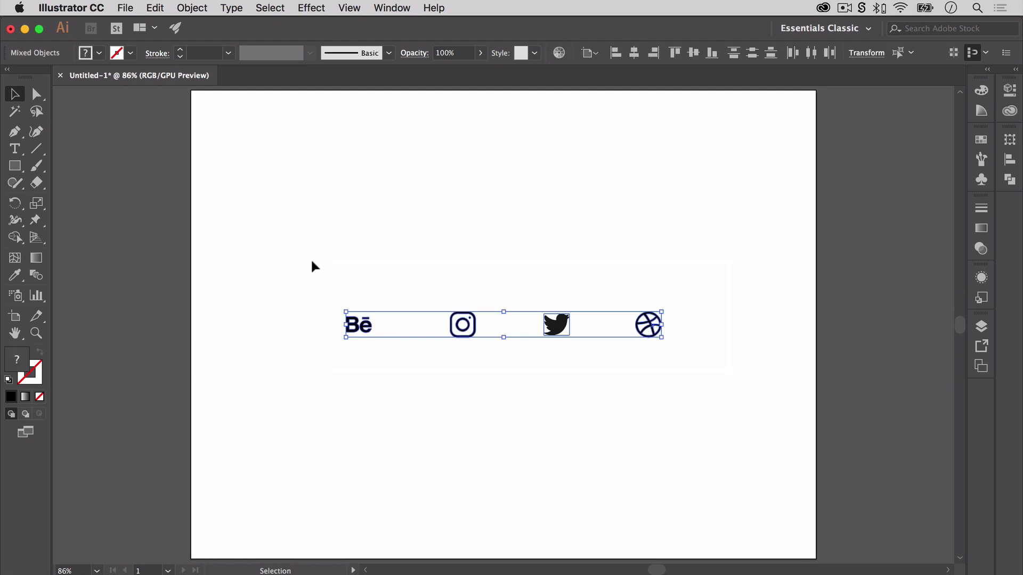
pyautogui.press('super+c')
pyautogui.click(25, 29)
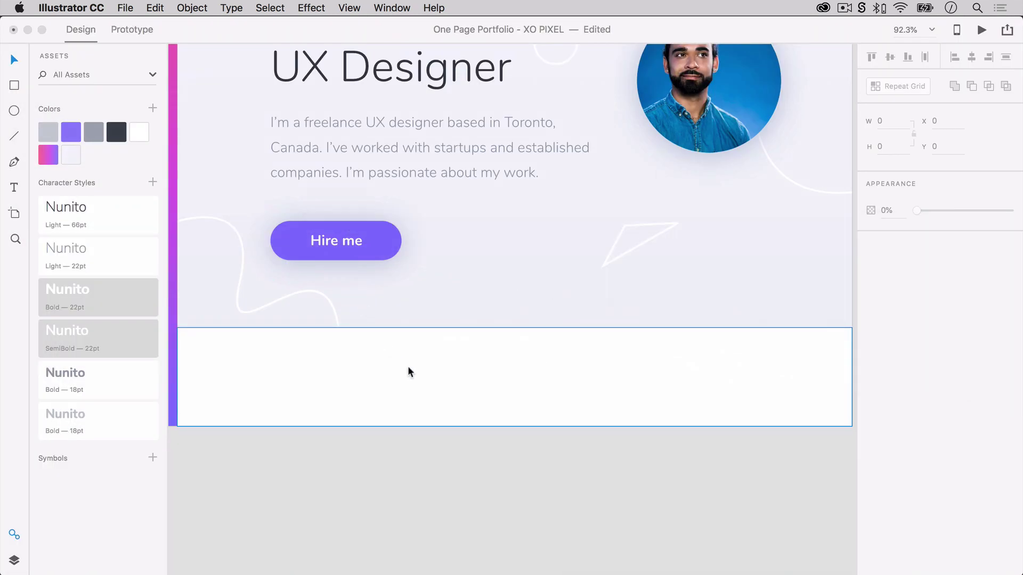
# - Paste the four social icons into the white bottom panel and fill them with the saved medium gray
pyautogui.click(409, 366)
pyautogui.click(439, 370)
pyautogui.press('super+v')
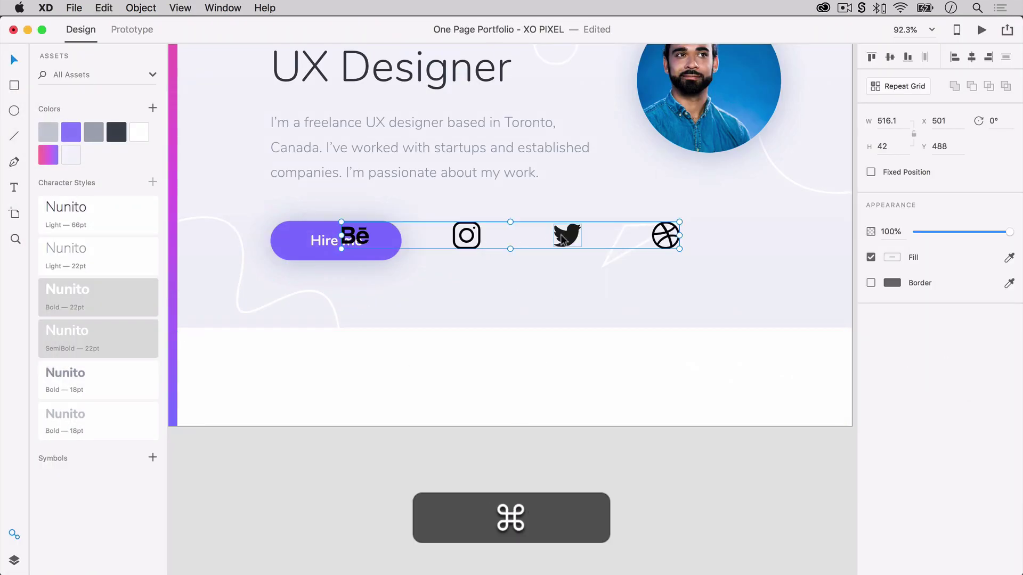
pyautogui.moveTo(563, 238); pyautogui.dragTo(564, 366)
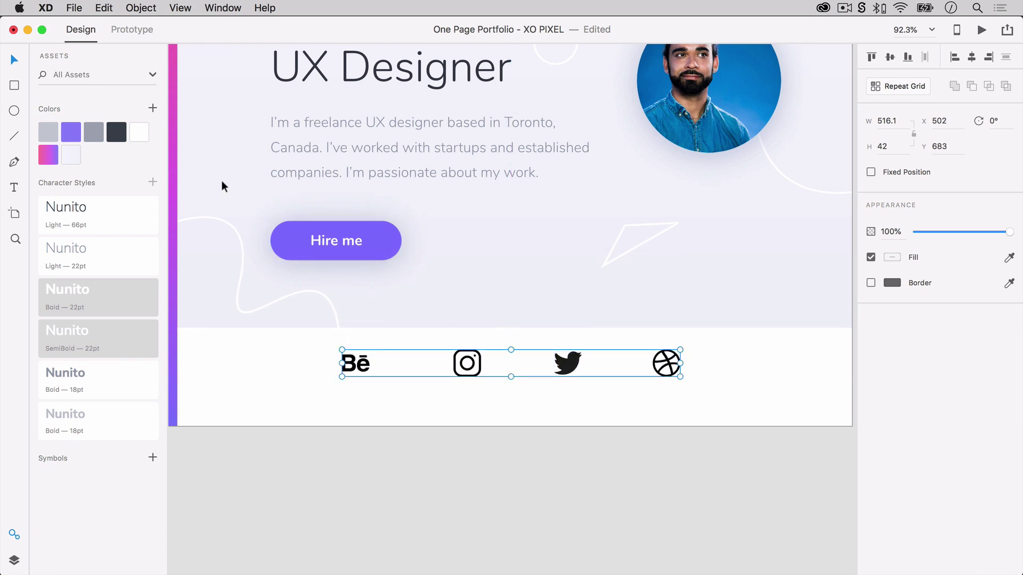
pyautogui.click(89, 130)
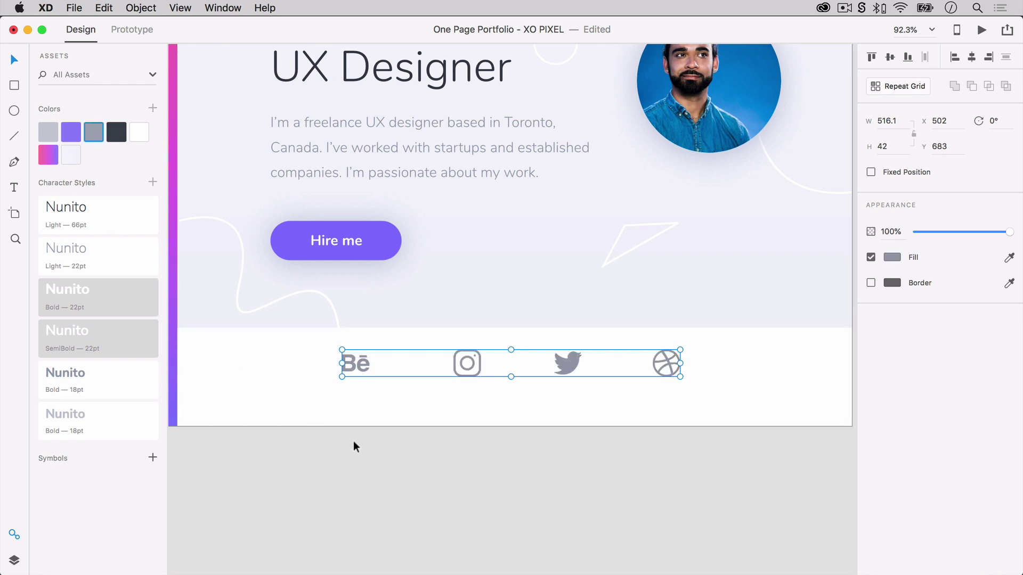
pyautogui.click(355, 468)
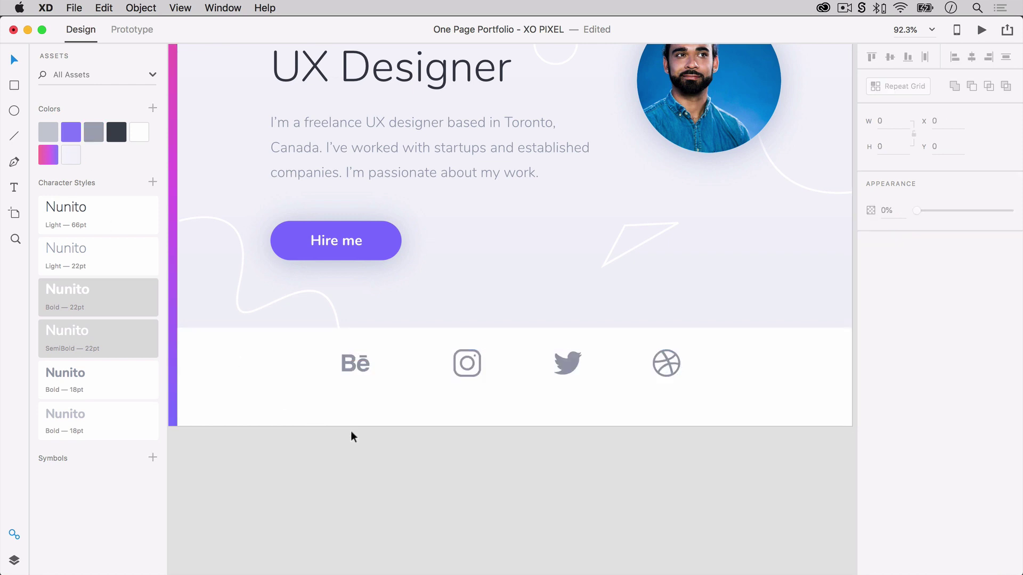
# - Add the text "3K" directly below the Behance icon
pyautogui.press('t')
pyautogui.click(342, 386)
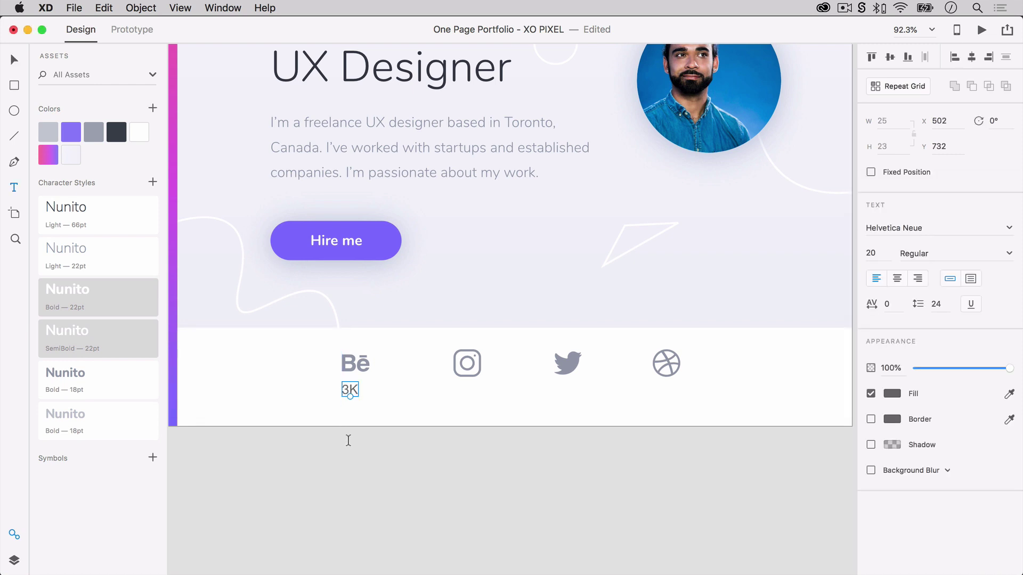
pyautogui.press('Escape')
# - Duplicate the count under the Instagram, Twitter and Dribbble icons and change the copies to 10K, 2.2K and 12K
pyautogui.doubleClick(468, 390)
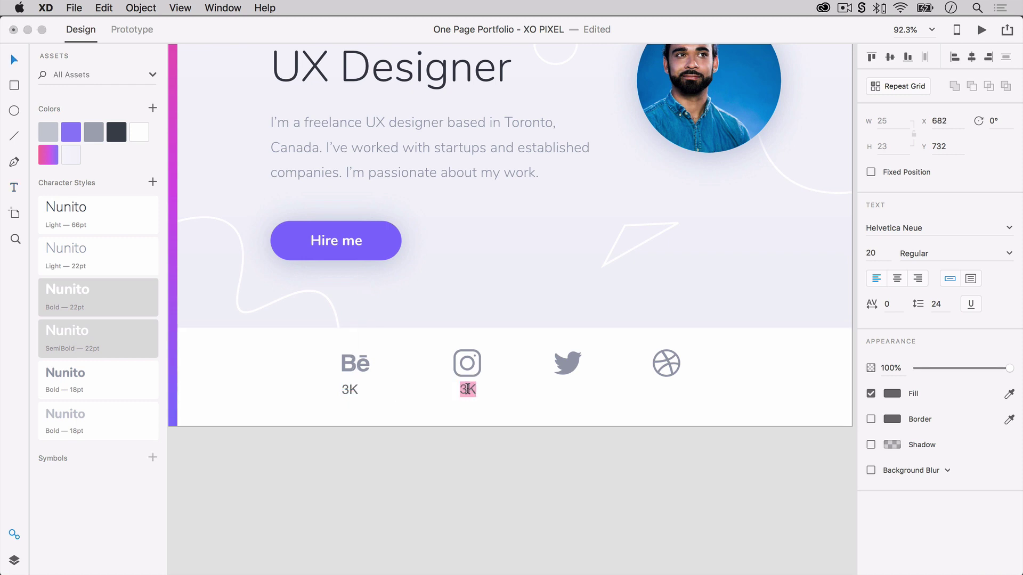
pyautogui.moveTo(474, 395); pyautogui.dragTo(668, 386)
pyautogui.doubleClick(568, 391)
pyautogui.write('2.2K')
pyautogui.press('Escape')
pyautogui.press('super+d')
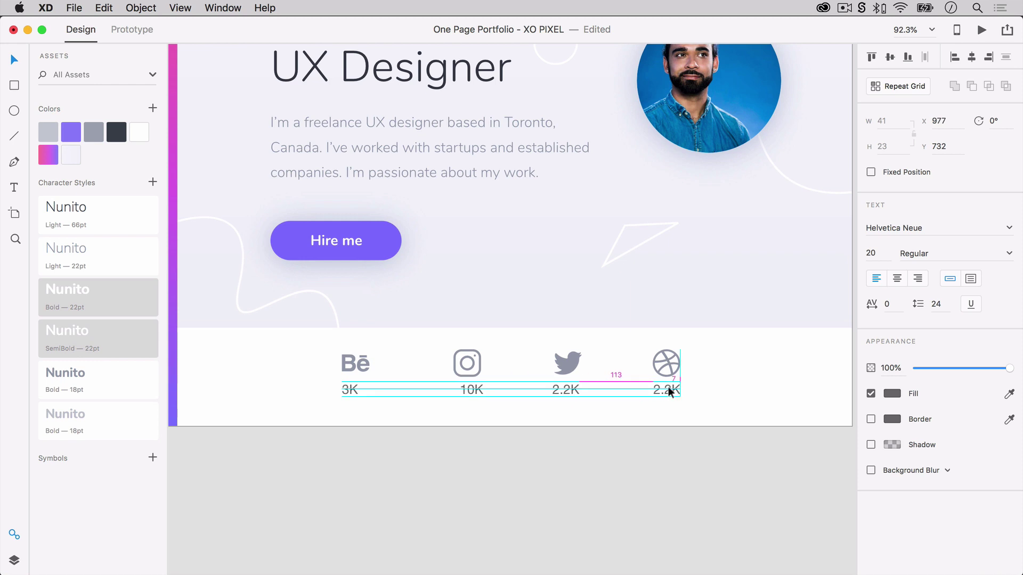
pyautogui.doubleClick(668, 389)
# - Apply the lighter gray Nunito Bold 18pt character style to all four follower counts
pyautogui.keyDown('shift'); pyautogui.click(560, 391); pyautogui.keyUp('shift')
pyautogui.keyDown('shift'); pyautogui.click(471, 389); pyautogui.keyUp('shift')
pyautogui.keyDown('shift'); pyautogui.click(350, 389); pyautogui.keyUp('shift')
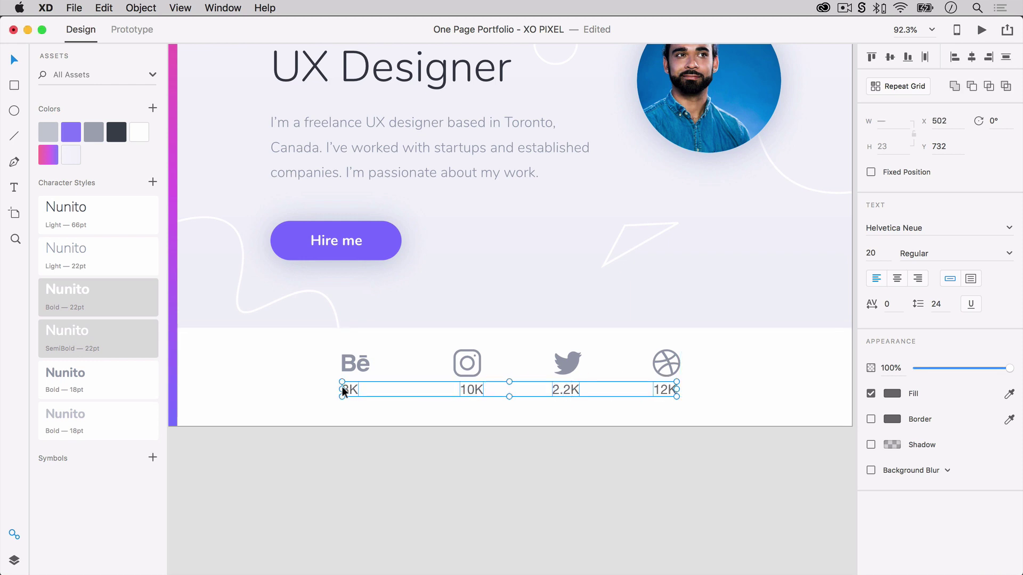
pyautogui.click(141, 414)
# - Center the 3K and 10K counts horizontally with the Behance and Instagram icons
pyautogui.click(354, 360)
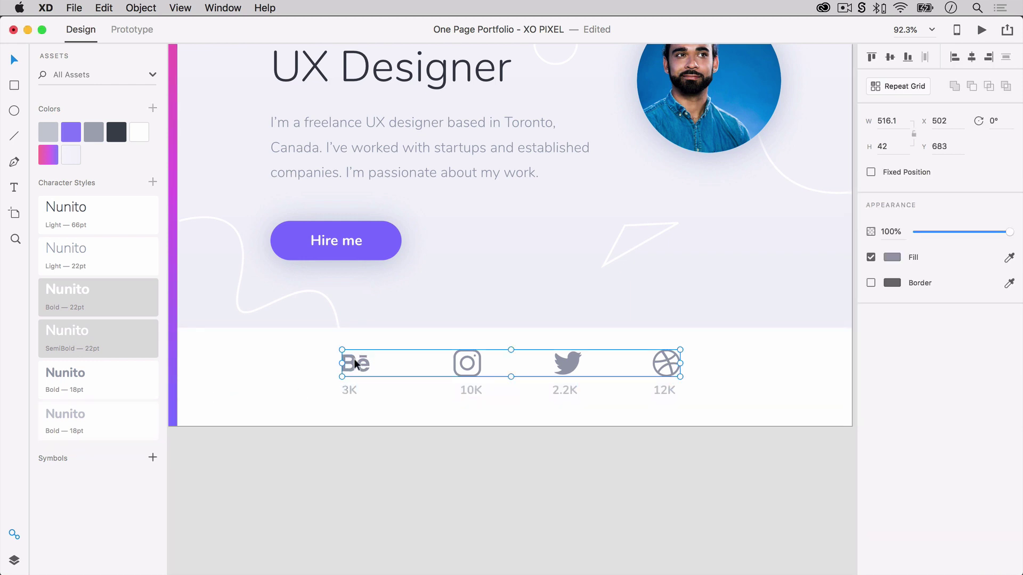
pyautogui.doubleClick(354, 363)
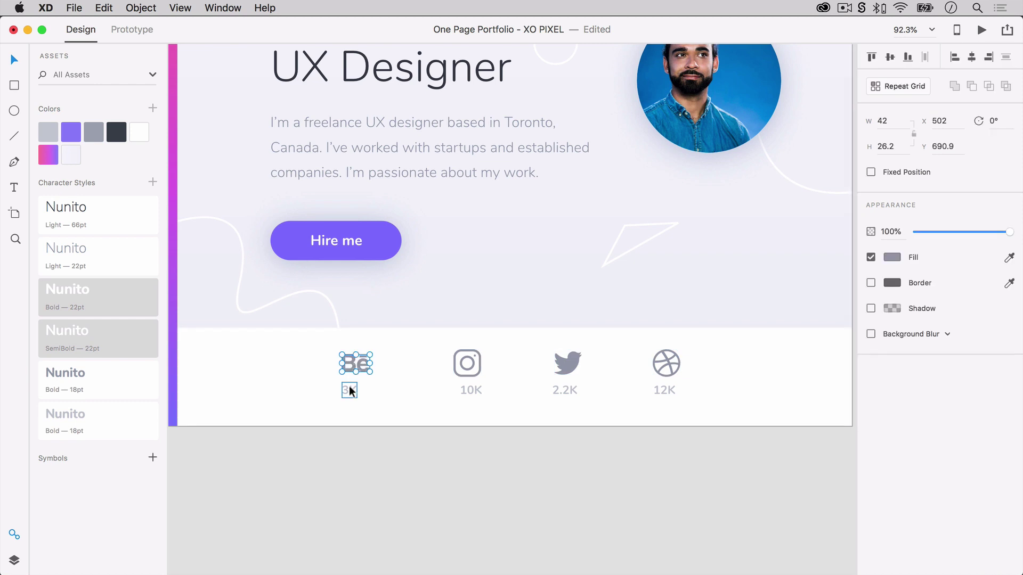
pyautogui.keyDown('shift'); pyautogui.click(349, 388); pyautogui.keyUp('shift')
pyautogui.press('ctrl+super+c')
pyautogui.click(459, 372)
pyautogui.click(462, 376)
pyautogui.keyDown('shift'); pyautogui.click(466, 386); pyautogui.keyUp('shift')
pyautogui.press('ctrl+super+c')
# - Center the 2.2K and 12K counts horizontally with the Twitter and Dribbble icons
pyautogui.click(571, 367)
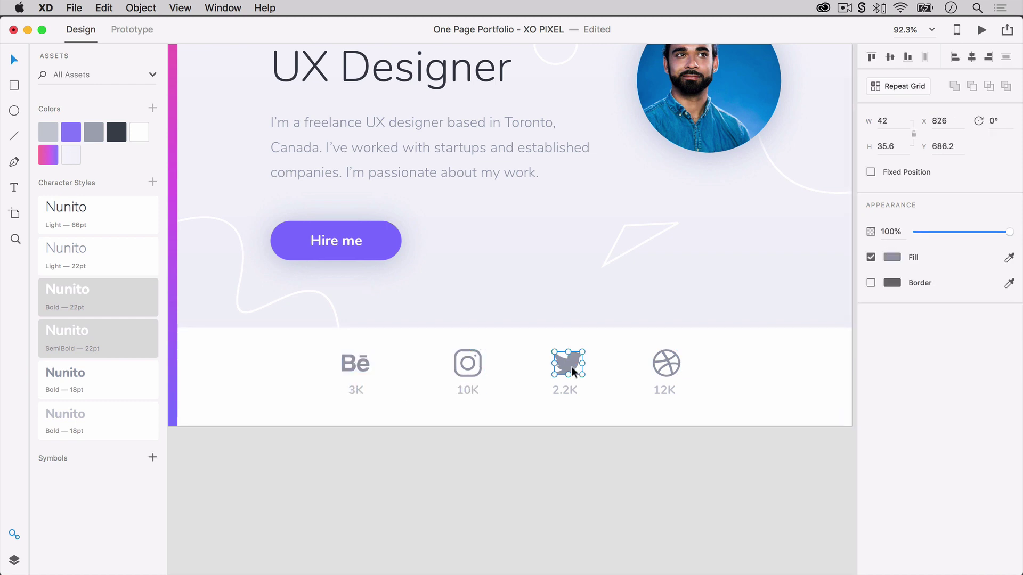
pyautogui.keyDown('shift'); pyautogui.click(566, 384); pyautogui.keyUp('shift')
pyautogui.press('ctrl+super+c')
pyautogui.click(666, 364)
pyautogui.keyDown('shift'); pyautogui.click(664, 388); pyautogui.keyUp('shift')
pyautogui.hotkey('shift', 'c')
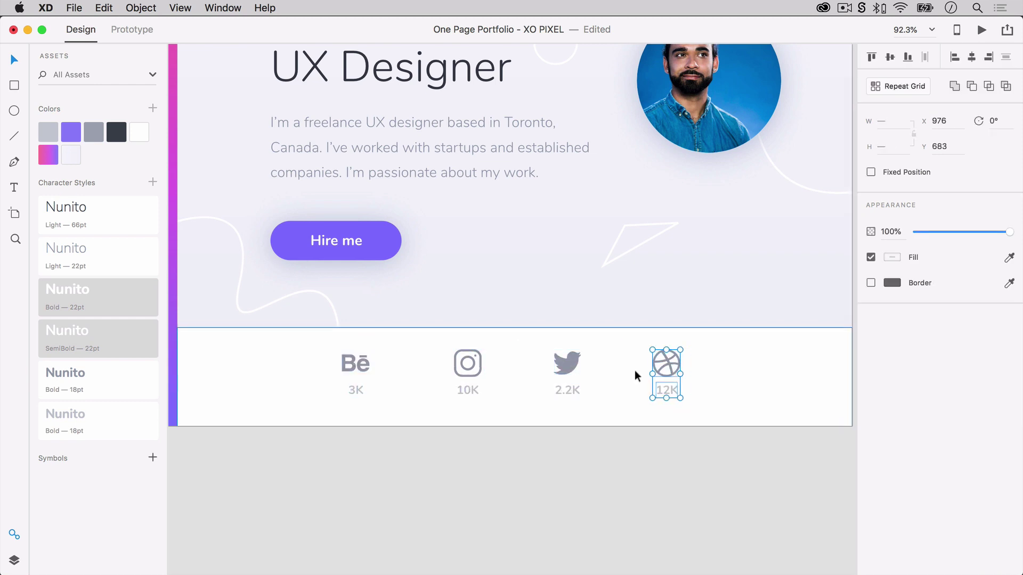
# - Move the Instagram, Twitter and Dribbble icons with their counts closer to the Behance icon
pyautogui.click(466, 373)
pyautogui.keyDown('shift'); pyautogui.click(468, 390); pyautogui.keyUp('shift')
pyautogui.moveTo(467, 389); pyautogui.dragTo(440, 388)
pyautogui.click(561, 363)
pyautogui.keyDown('shift'); pyautogui.click(563, 392); pyautogui.keyUp('shift')
pyautogui.moveTo(564, 392); pyautogui.dragTo(529, 393)
pyautogui.click(662, 369)
pyautogui.keyDown('shift'); pyautogui.click(661, 389); pyautogui.keyUp('shift')
pyautogui.moveTo(661, 389); pyautogui.dragTo(619, 389)
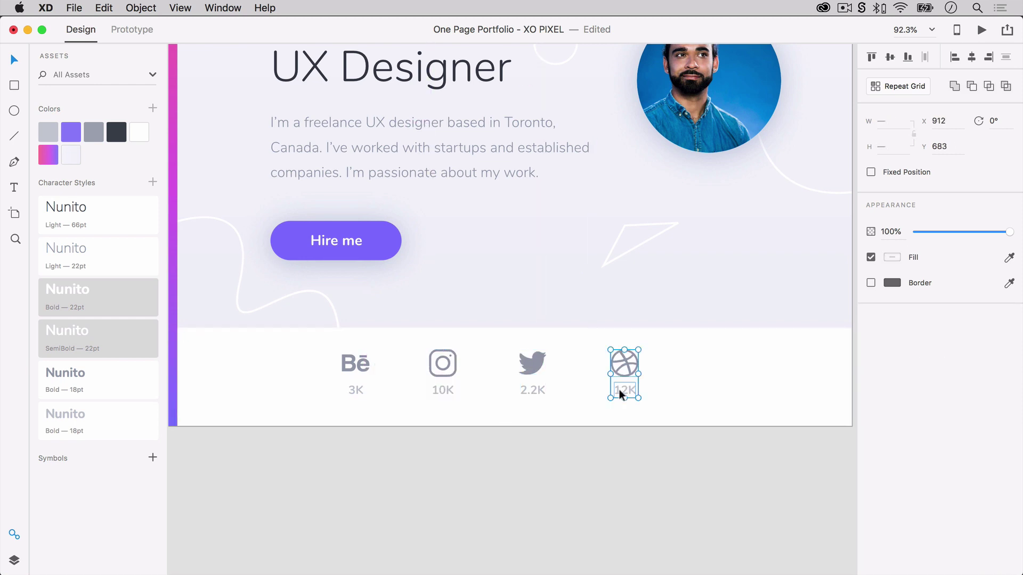
# - Center the whole set of social icons and counts in the white bottom panel
pyautogui.moveTo(284, 450); pyautogui.dragTo(682, 364)
pyautogui.moveTo(529, 363); pyautogui.dragTo(555, 366)
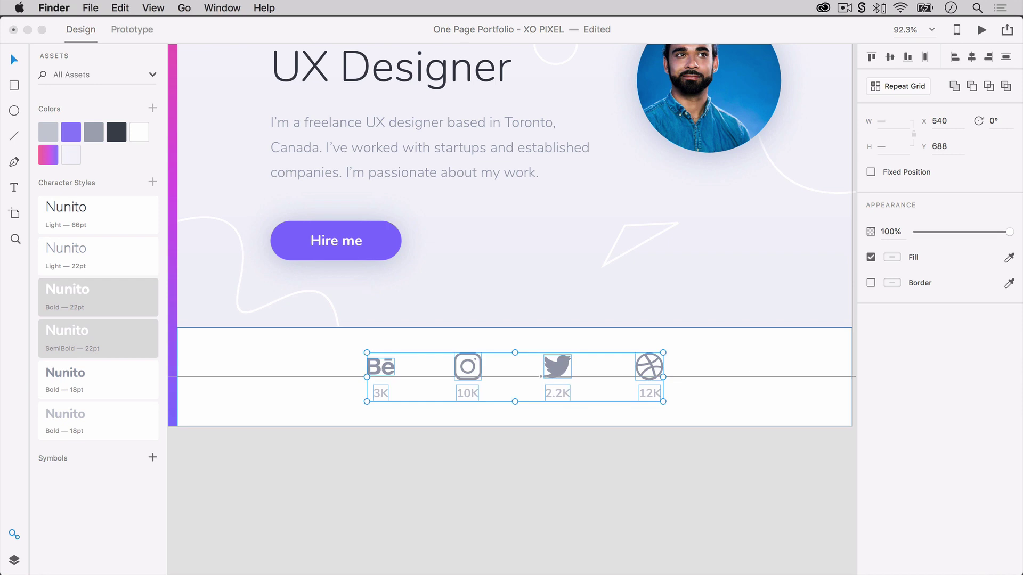
pyautogui.click(679, 477)
# - Spread the icon and count pairs apart by moving Behance outward to one side and Twitter and Dribbble to the other
pyautogui.click(383, 371)
pyautogui.keyDown('shift'); pyautogui.click(381, 392); pyautogui.keyUp('shift')
pyautogui.moveTo(382, 392); pyautogui.dragTo(363, 392)
pyautogui.click(465, 373)
pyautogui.click(555, 368)
pyautogui.keyDown('shift'); pyautogui.click(554, 391); pyautogui.keyUp('shift')
pyautogui.moveTo(554, 391); pyautogui.dragTo(572, 391)
pyautogui.click(648, 375)
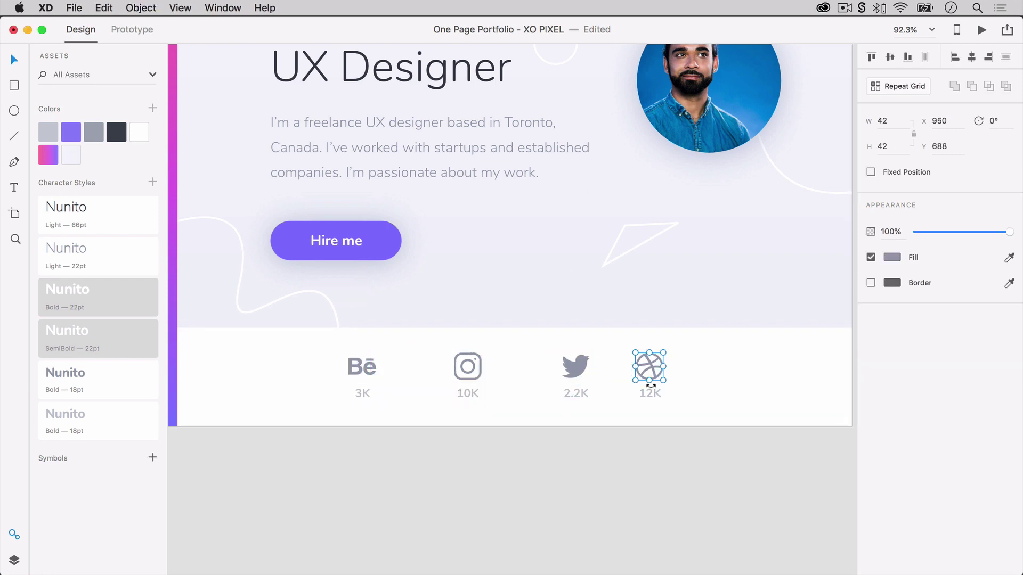
pyautogui.keyDown('shift'); pyautogui.click(648, 392); pyautogui.keyUp('shift')
pyautogui.moveTo(647, 392); pyautogui.dragTo(684, 392)
pyautogui.moveTo(691, 438); pyautogui.dragTo(353, 363)
pyautogui.click(564, 482)
pyautogui.press('super+0')
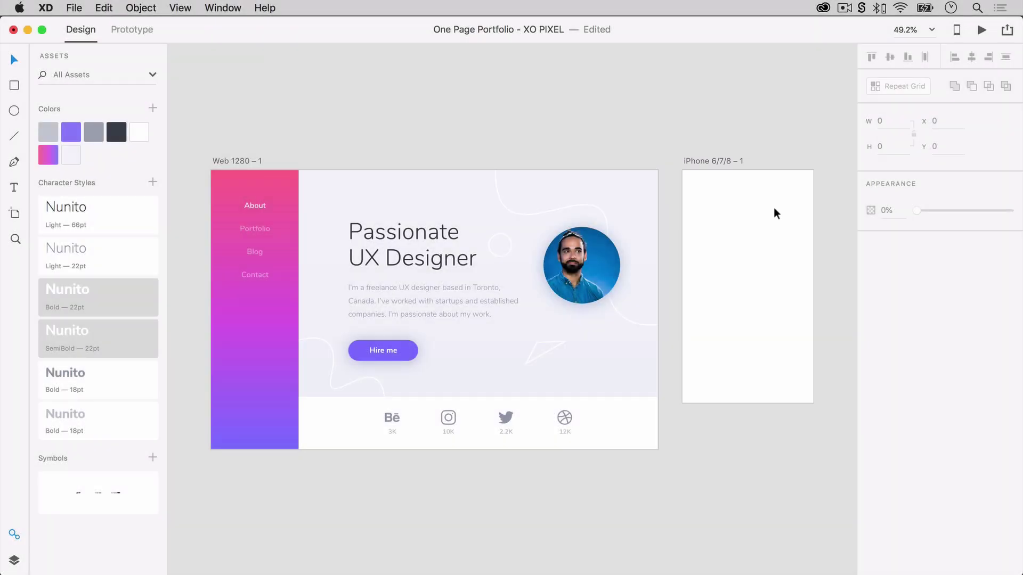
# - Fill the iPhone 6/7/8 artboard with the saved light background swatch and show a two-column layout grid with column width 42
pyautogui.click(775, 209)
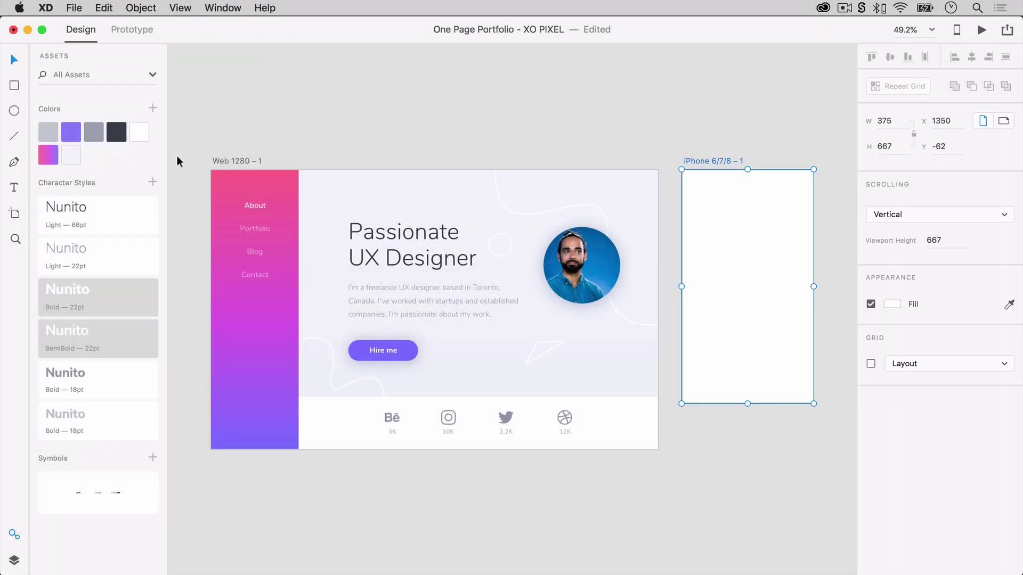
pyautogui.click(78, 158)
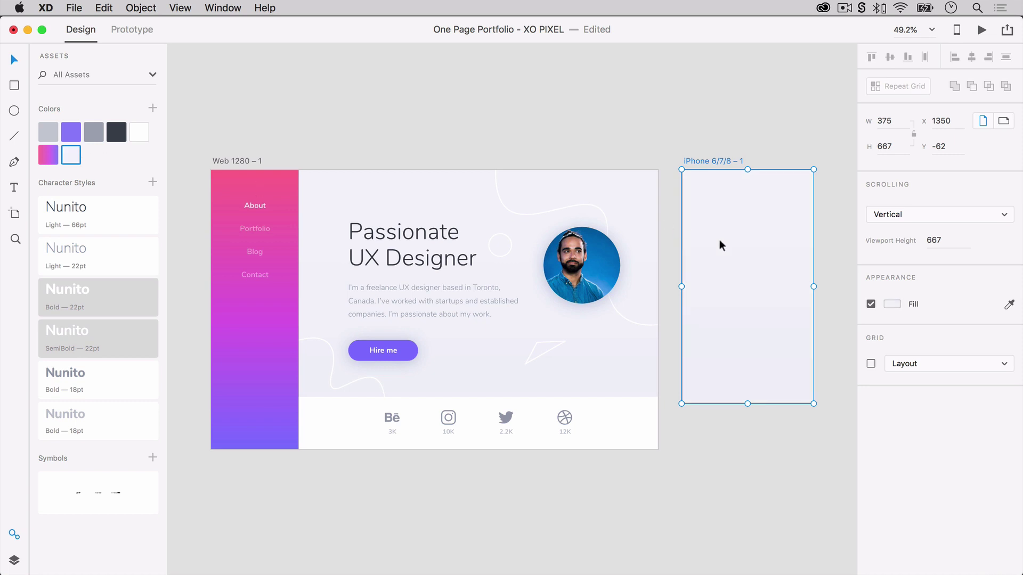
pyautogui.click(871, 364)
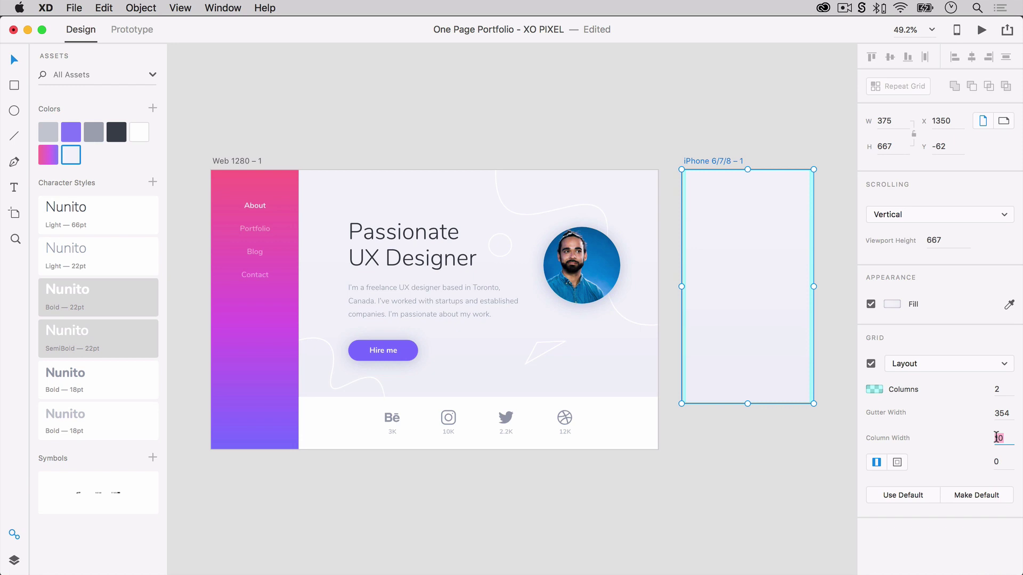
pyautogui.write('42')
pyautogui.click(812, 458)
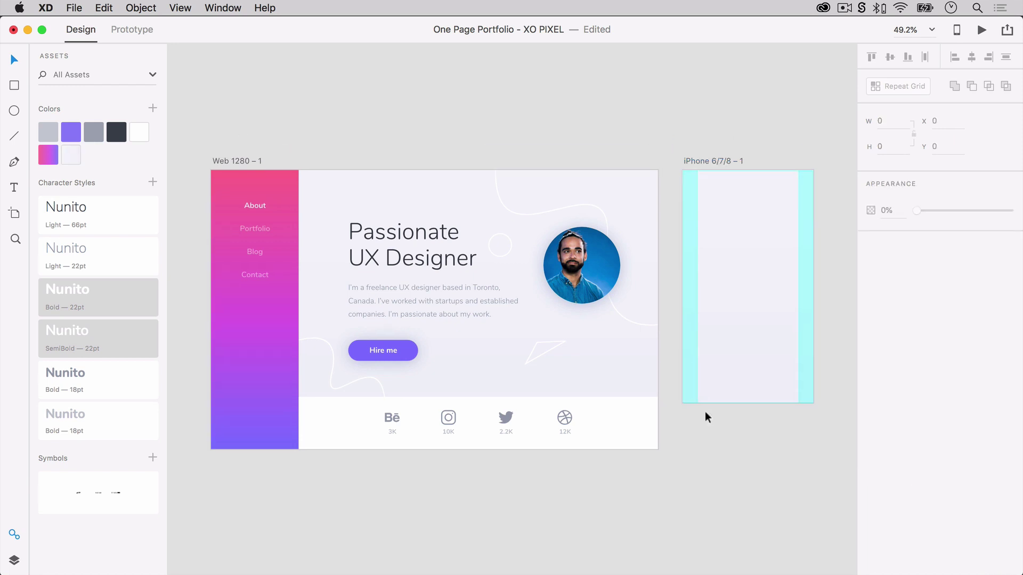
# - Copy the decorative line shapes from the web artboard onto the iPhone artboard and scale them down to fit
pyautogui.click(642, 325)
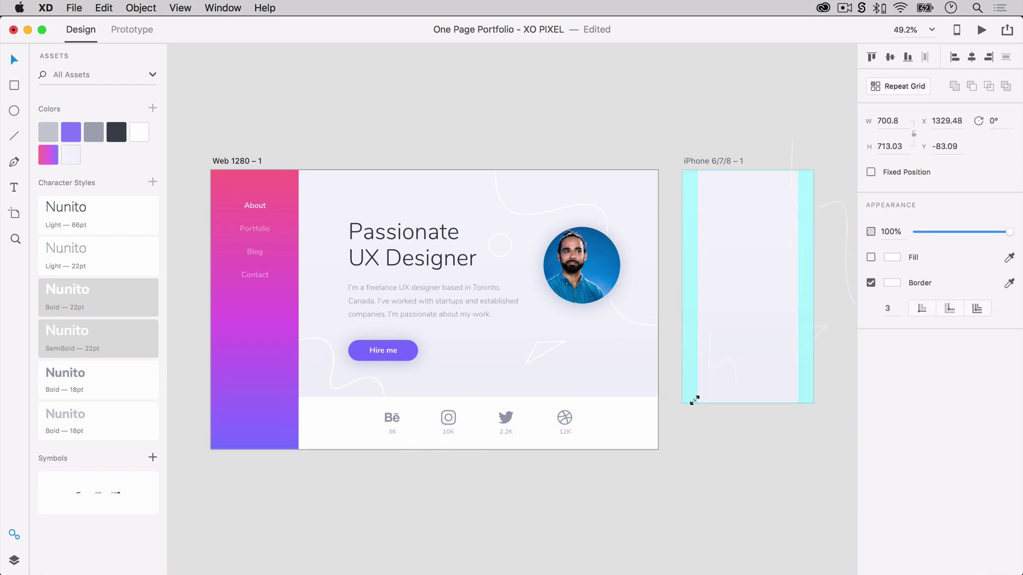
pyautogui.moveTo(695, 400); pyautogui.dragTo(484, 427)
pyautogui.hscroll(3, 774, 290)
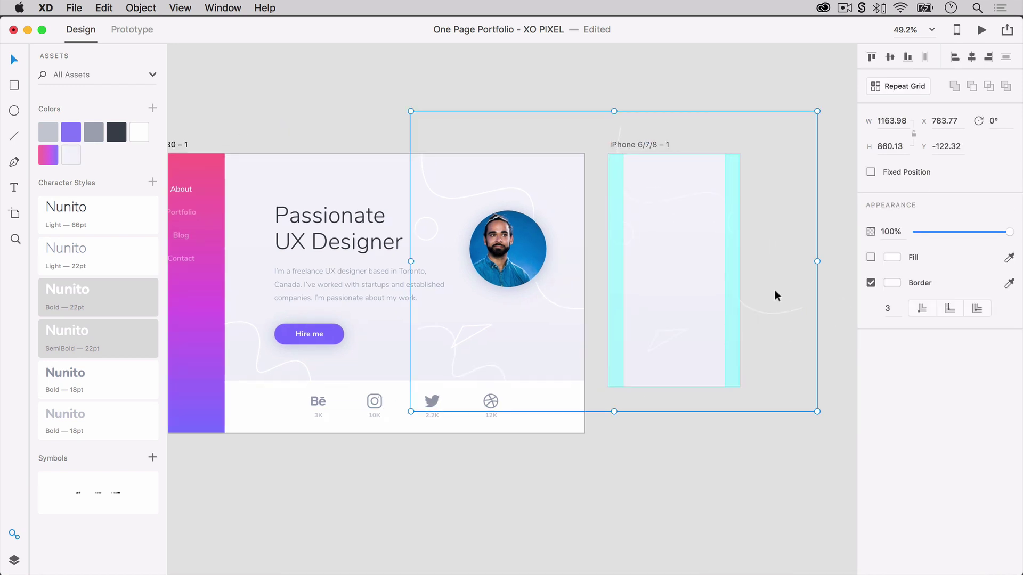
pyautogui.moveTo(411, 411); pyautogui.dragTo(605, 266)
pyautogui.moveTo(775, 207); pyautogui.dragTo(686, 308)
pyautogui.doubleClick(765, 261)
pyautogui.moveTo(788, 238)
pyautogui.mouseDown()
pyautogui.moveTo(705, 244)
pyautogui.moveTo(714, 257)
pyautogui.moveTo(673, 372)
pyautogui.moveTo(673, 153)
pyautogui.moveTo(702, 177)
pyautogui.mouseUp()
# - Place the saved status bar symbol across the upper edge of the iPhone artboard
pyautogui.scroll(5, 714, 172)
pyautogui.moveTo(98, 493); pyautogui.dragTo(772, 136)
pyautogui.click(816, 171)
# - Copy the gradient sidebar to the iPhone artboard and turn it into a horizontal header bar below the status bar
pyautogui.scroll(-4, 816, 171)
pyautogui.hscroll(-3, 816, 170)
pyautogui.click(249, 318)
pyautogui.moveTo(248, 318); pyautogui.dragTo(589, 329)
pyautogui.hscroll(6, 249, 318)
pyautogui.moveTo(664, 531); pyautogui.dragTo(726, 188)
pyautogui.moveTo(697, 180); pyautogui.dragTo(672, 199)
pyautogui.moveTo(607, 208); pyautogui.dragTo(692, 176)
pyautogui.click(736, 175)
pyautogui.click(611, 190)
pyautogui.press('Escape')
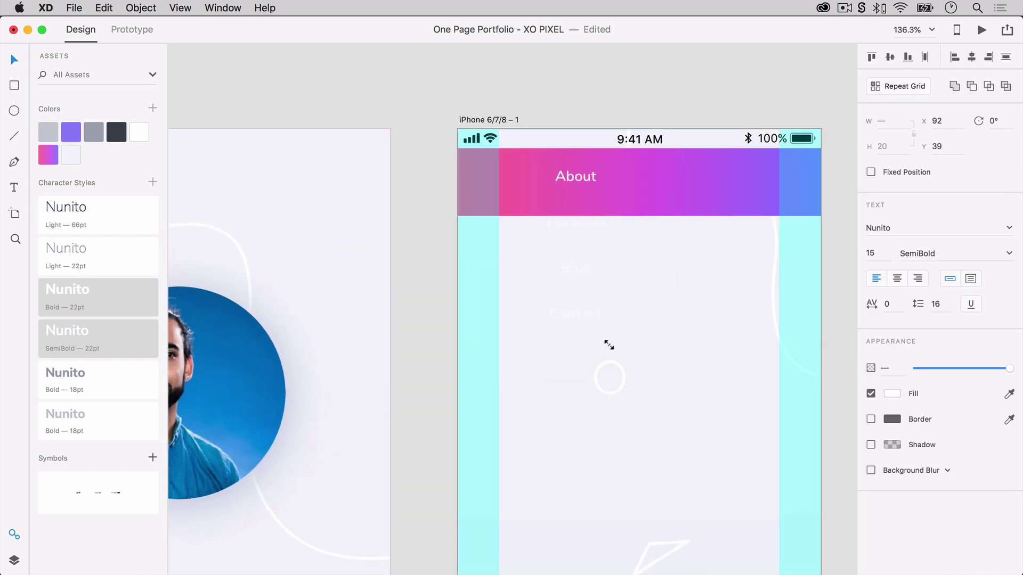
# - Copy the About, Portfolio, Blog and Contact menu items into the iPhone header and arrange them in a row at size 16
pyautogui.moveTo(607, 349); pyautogui.dragTo(567, 207)
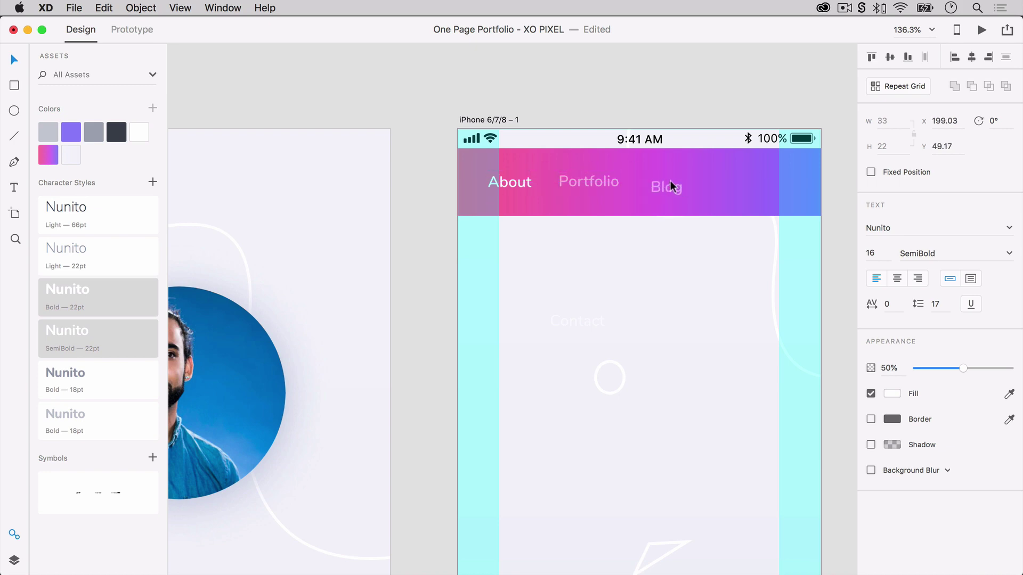
pyautogui.moveTo(670, 180); pyautogui.dragTo(667, 183)
pyautogui.moveTo(577, 321); pyautogui.dragTo(737, 181)
pyautogui.click(596, 315)
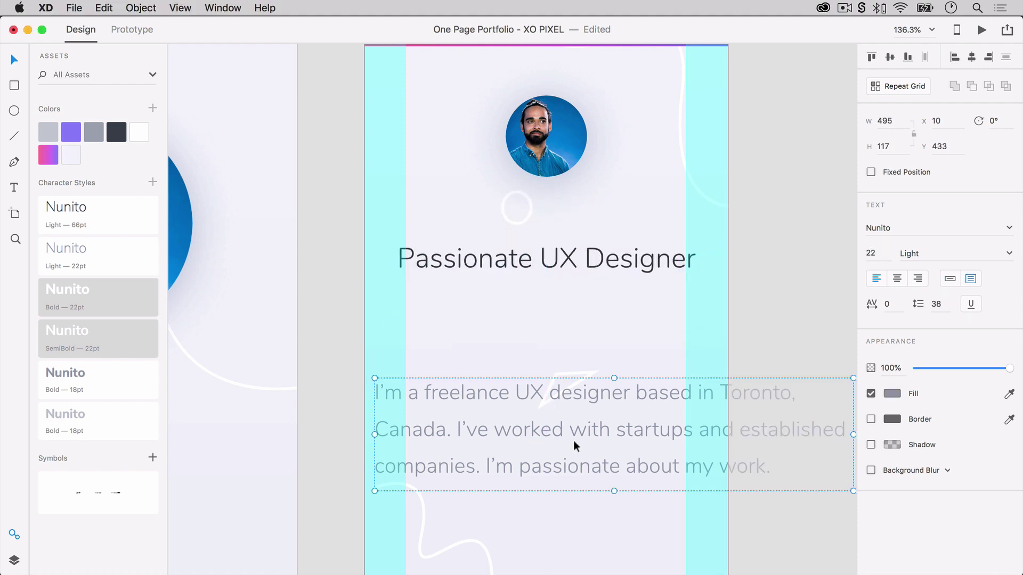
# - Format the iPhone intro paragraph as centred text at size 14 and narrow its text box to fit between the margins
pyautogui.doubleClick(573, 440)
pyautogui.press('super+a')
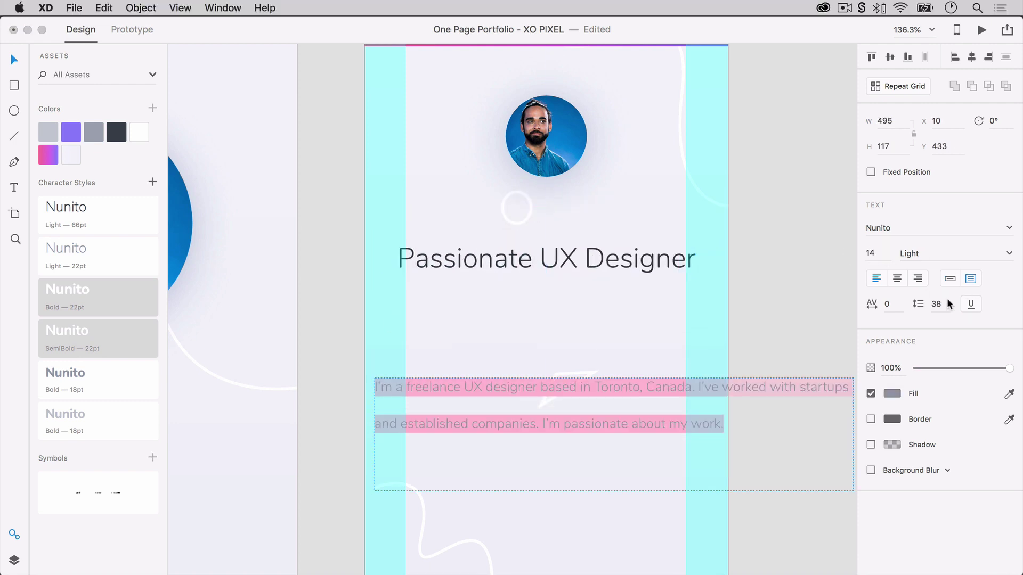
pyautogui.press('Escape')
pyautogui.moveTo(854, 487); pyautogui.dragTo(686, 435)
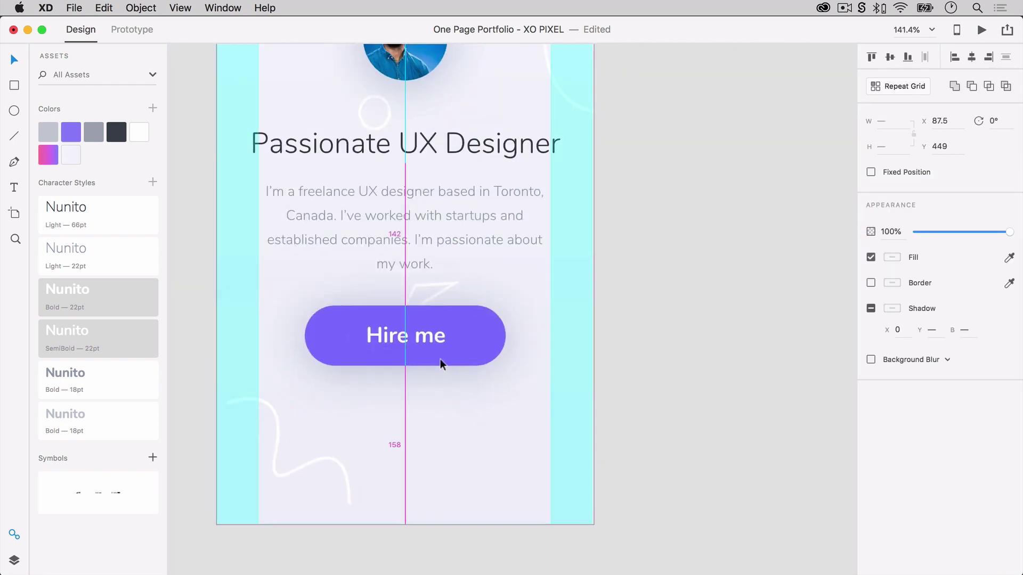
# - Copy the Hire me button below the iPhone paragraph, centre it, and enlarge its shape and label
pyautogui.moveTo(440, 359); pyautogui.dragTo(449, 331)
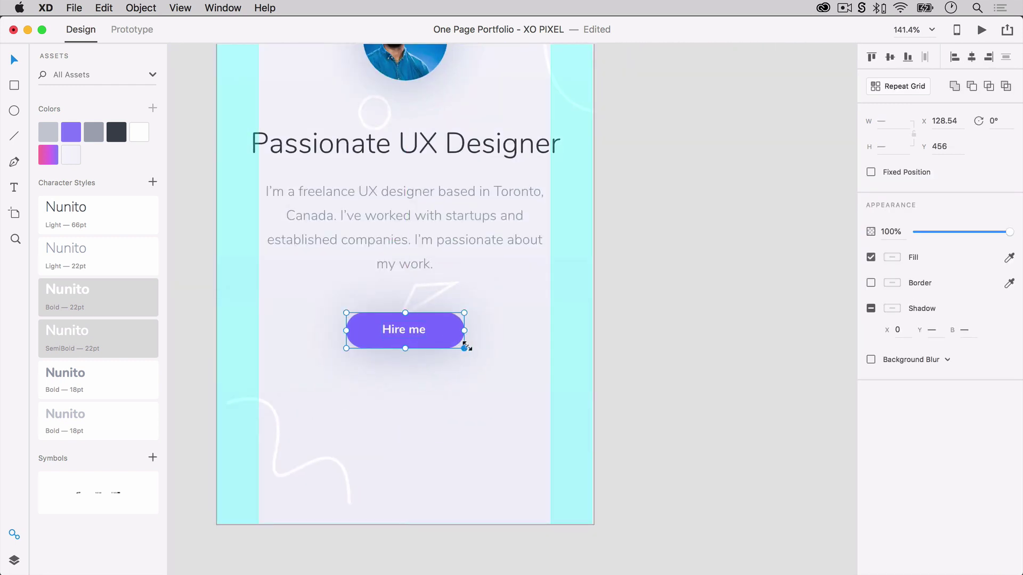
pyautogui.doubleClick(404, 329)
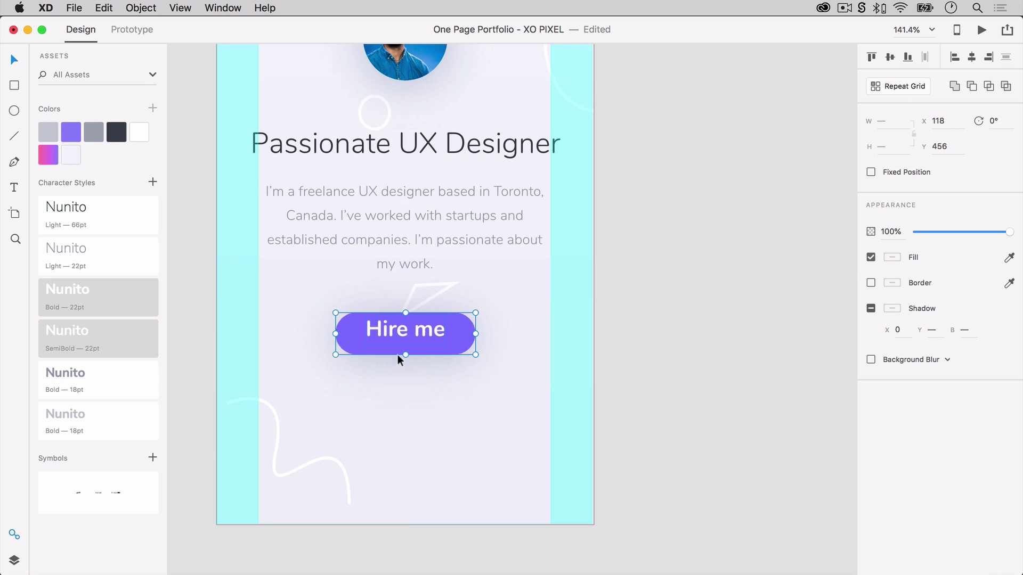
pyautogui.click(436, 380)
# - Copy the white social bar with its icons and counts to the lower edge of the iPhone artboard and reduce its height
pyautogui.hscroll(-4, 437, 379)
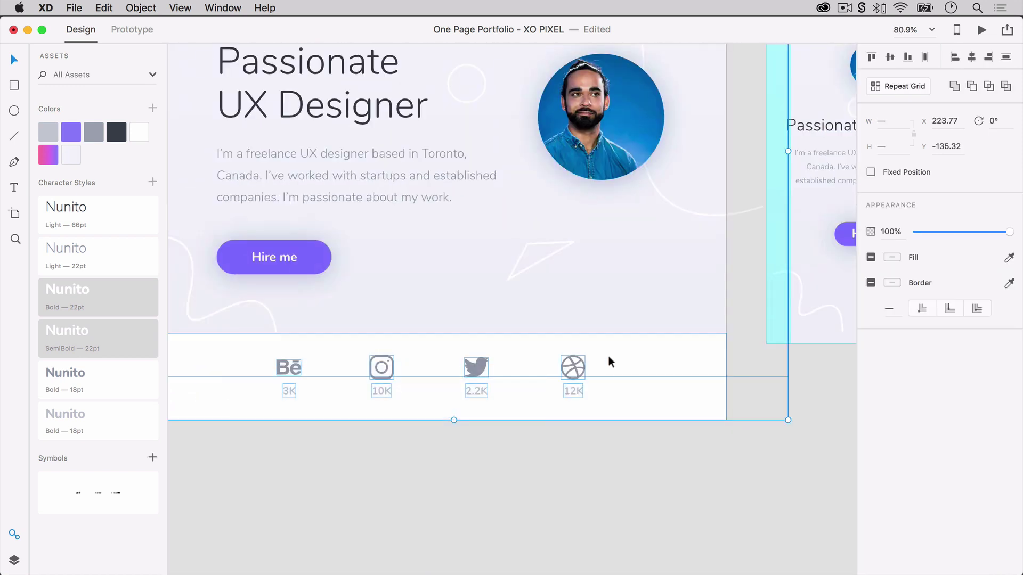
pyautogui.moveTo(597, 440); pyautogui.dragTo(469, 373)
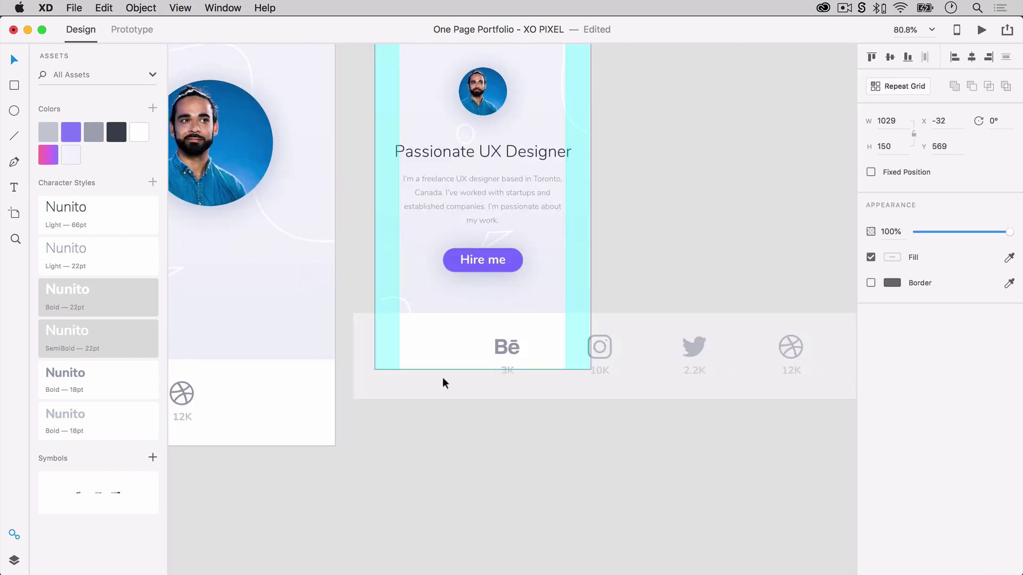
pyautogui.moveTo(442, 383); pyautogui.dragTo(417, 382)
pyautogui.click(581, 406)
pyautogui.scroll(-3, 581, 407)
pyautogui.moveTo(785, 373); pyautogui.dragTo(784, 348)
pyautogui.press('super+z')
pyautogui.moveTo(787, 328); pyautogui.dragTo(546, 328)
pyautogui.moveTo(477, 301); pyautogui.dragTo(477, 328)
pyautogui.scroll(4, 478, 327)
pyautogui.click(542, 353)
# - Select the social icons with their follower counts and move them back inside the iPhone artboard
pyautogui.hscroll(4, 542, 353)
pyautogui.keyDown('shift'); pyautogui.click(331, 399); pyautogui.keyUp('shift')
pyautogui.keyDown('shift'); pyautogui.click(468, 373); pyautogui.keyUp('shift')
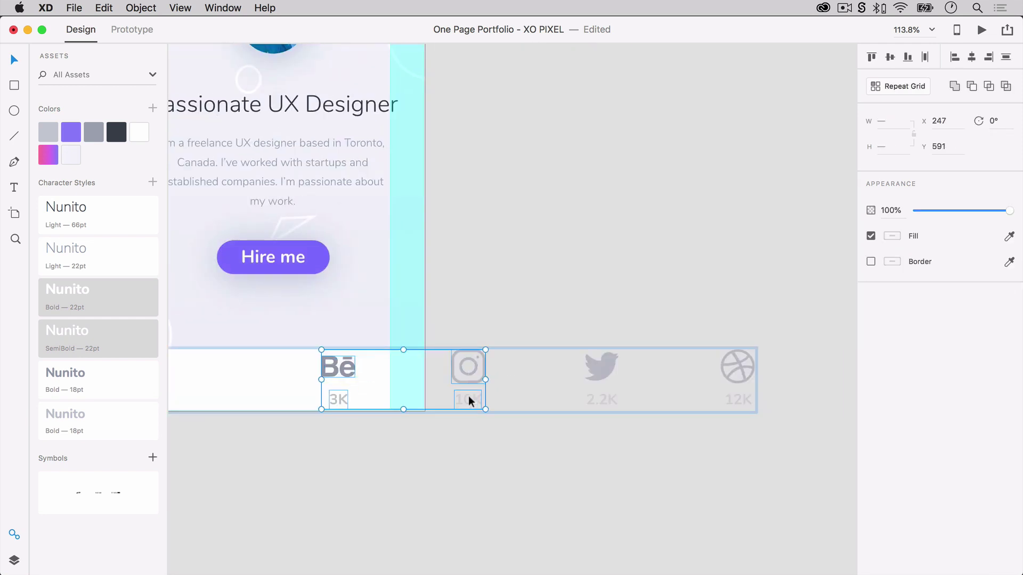
pyautogui.keyDown('shift'); pyautogui.click(601, 367); pyautogui.keyUp('shift')
pyautogui.keyDown('shift'); pyautogui.click(602, 400); pyautogui.keyUp('shift')
pyautogui.keyDown('shift'); pyautogui.click(737, 366); pyautogui.keyUp('shift')
pyautogui.keyDown('shift'); pyautogui.click(738, 401); pyautogui.keyUp('shift')
pyautogui.hscroll(-5, 389, 406)
pyautogui.moveTo(738, 400); pyautogui.dragTo(507, 383)
# - Close the gaps between the social icons so all four fit in the iPhone bar
pyautogui.click(698, 352)
pyautogui.keyDown('shift'); pyautogui.click(699, 381); pyautogui.keyUp('shift')
pyautogui.moveTo(699, 381); pyautogui.dragTo(583, 379)
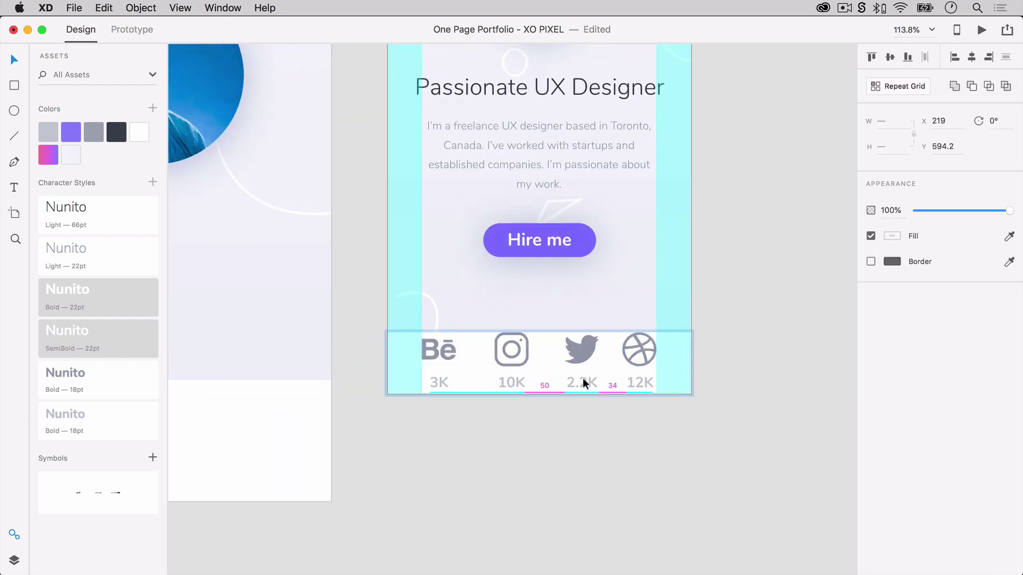
pyautogui.moveTo(583, 378); pyautogui.dragTo(579, 379)
pyautogui.press('super+a')
pyautogui.keyDown('shift'); pyautogui.click(468, 372); pyautogui.keyUp('shift')
pyautogui.moveTo(422, 393); pyautogui.dragTo(473, 372)
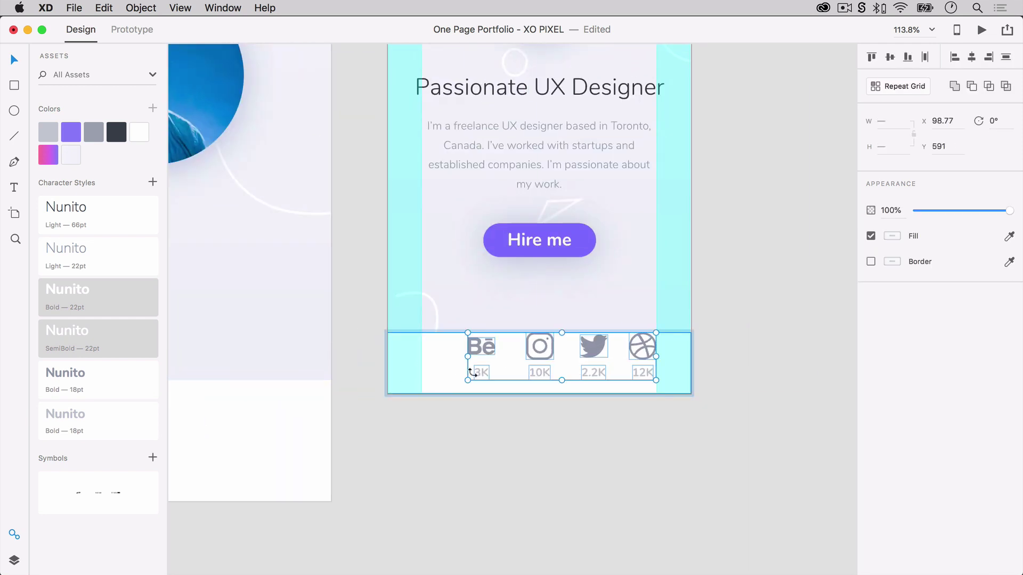
# - Shift the icons and counts down within the white bar and space them out evenly between the margins
pyautogui.moveTo(593, 347); pyautogui.dragTo(571, 353)
pyautogui.press('Escape')
pyautogui.click(620, 353)
pyautogui.keyDown('shift'); pyautogui.click(617, 376); pyautogui.keyUp('shift')
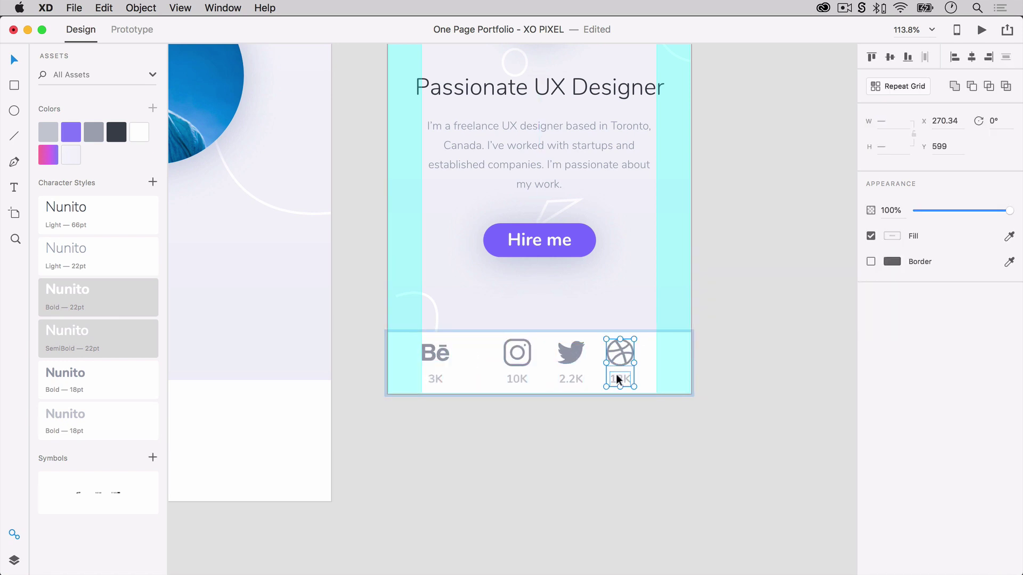
pyautogui.moveTo(617, 380); pyautogui.dragTo(639, 379)
pyautogui.moveTo(514, 376); pyautogui.dragTo(493, 377)
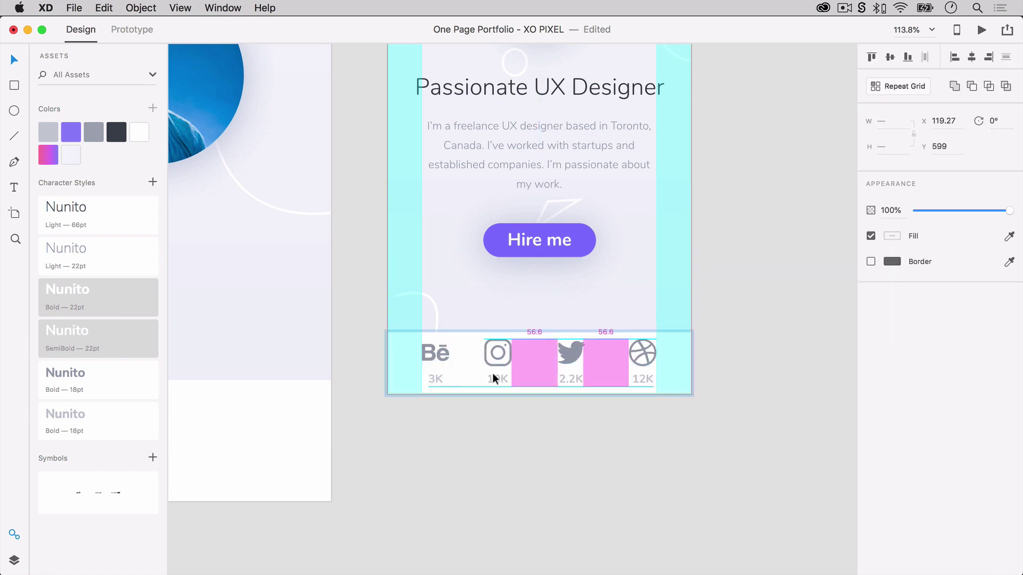
pyautogui.press('Escape')
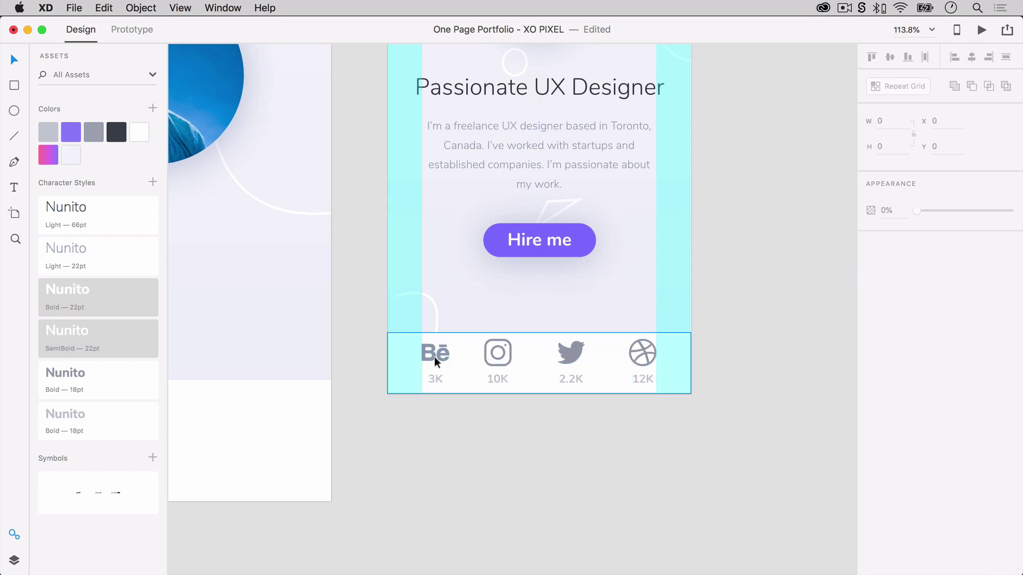
# - Select all four social icons with their counts, scale the row down slightly and centre it in the bar
pyautogui.click(642, 353)
pyautogui.keyDown('shift'); pyautogui.click(642, 379); pyautogui.keyUp('shift')
pyautogui.keyDown('shift'); pyautogui.click(571, 352); pyautogui.keyUp('shift')
pyautogui.keyDown('shift'); pyautogui.click(565, 375); pyautogui.keyUp('shift')
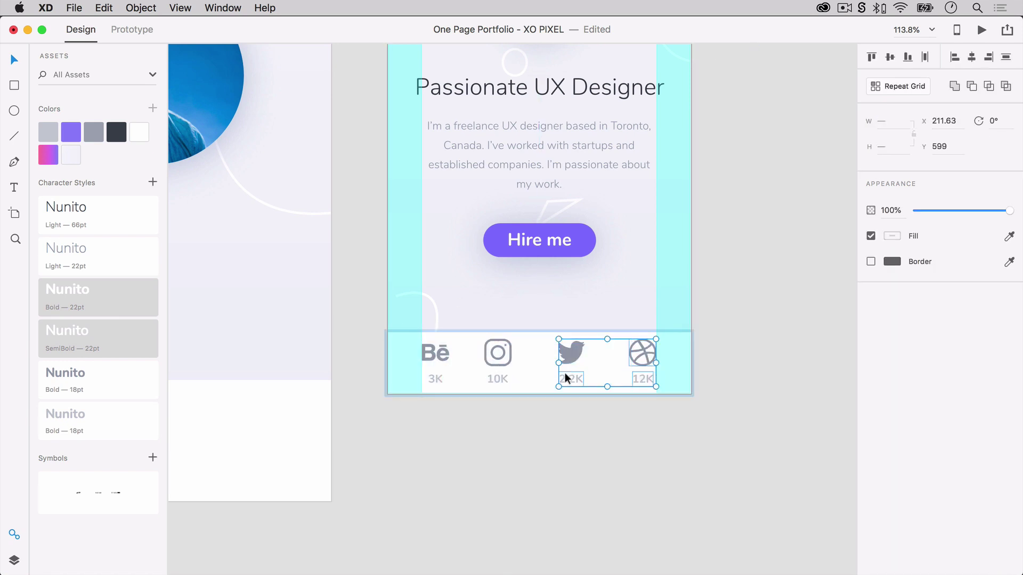
pyautogui.keyDown('shift'); pyautogui.click(498, 354); pyautogui.keyUp('shift')
pyautogui.keyDown('shift'); pyautogui.click(435, 353); pyautogui.keyUp('shift')
pyautogui.keyDown('shift'); pyautogui.click(435, 376); pyautogui.keyUp('shift')
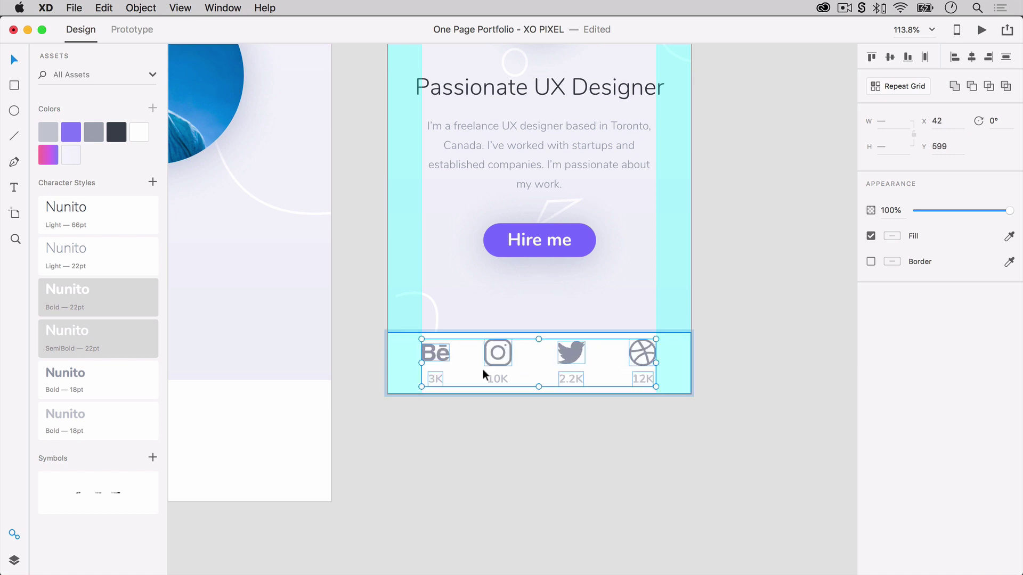
pyautogui.keyDown('shift'); pyautogui.click(494, 378); pyautogui.keyUp('shift')
pyautogui.moveTo(422, 362); pyautogui.dragTo(455, 363)
pyautogui.moveTo(567, 356); pyautogui.dragTo(551, 356)
# - Make the white bar taller, raise it above the artboard's lower edge and position the icon row in its middle
pyautogui.moveTo(637, 348); pyautogui.dragTo(637, 312)
pyautogui.click(539, 351)
pyautogui.moveTo(539, 357); pyautogui.dragTo(539, 370)
pyautogui.moveTo(539, 296); pyautogui.dragTo(539, 290)
pyautogui.click(576, 432)
pyautogui.scroll(5, 576, 433)
pyautogui.scroll(-2, 577, 433)
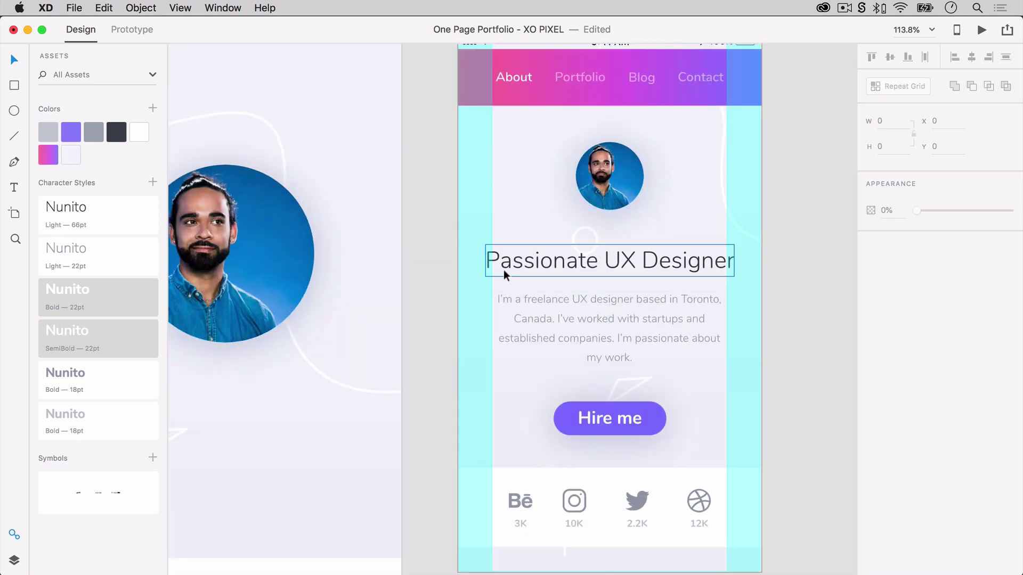
# - Nudge the heading, paragraph, Hire me button and social icons slightly upward to balance the vertical spacing
pyautogui.moveTo(503, 271); pyautogui.dragTo(504, 263)
pyautogui.moveTo(570, 415); pyautogui.dragTo(571, 403)
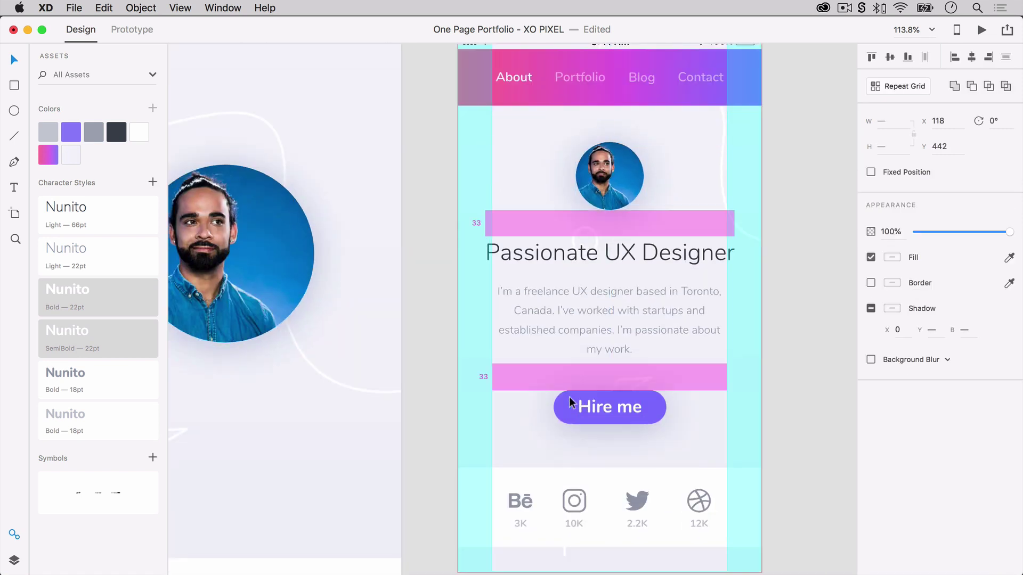
pyautogui.click(672, 498)
pyautogui.keyDown('shift'); pyautogui.click(706, 521); pyautogui.keyUp('shift')
pyautogui.moveTo(735, 517); pyautogui.dragTo(735, 511)
pyautogui.click(772, 495)
pyautogui.scroll(-4, 769, 478)
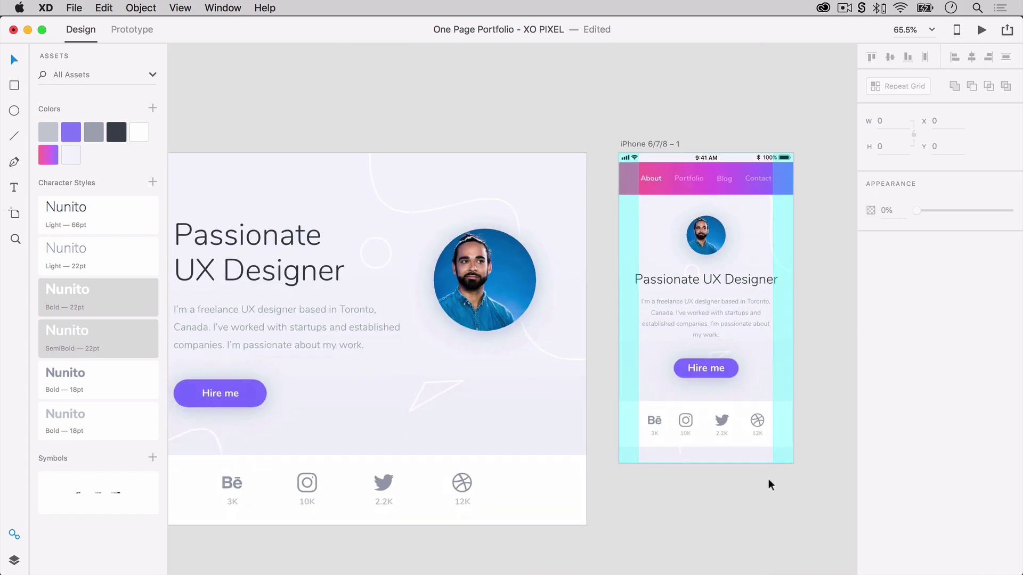
# - Move the decorative curved line behind the social bar further down toward the iPhone artboard's lower edge
pyautogui.doubleClick(680, 450)
pyautogui.click(680, 449)
pyautogui.doubleClick(680, 451)
pyautogui.scroll(6, 681, 451)
pyautogui.moveTo(680, 450); pyautogui.dragTo(679, 479)
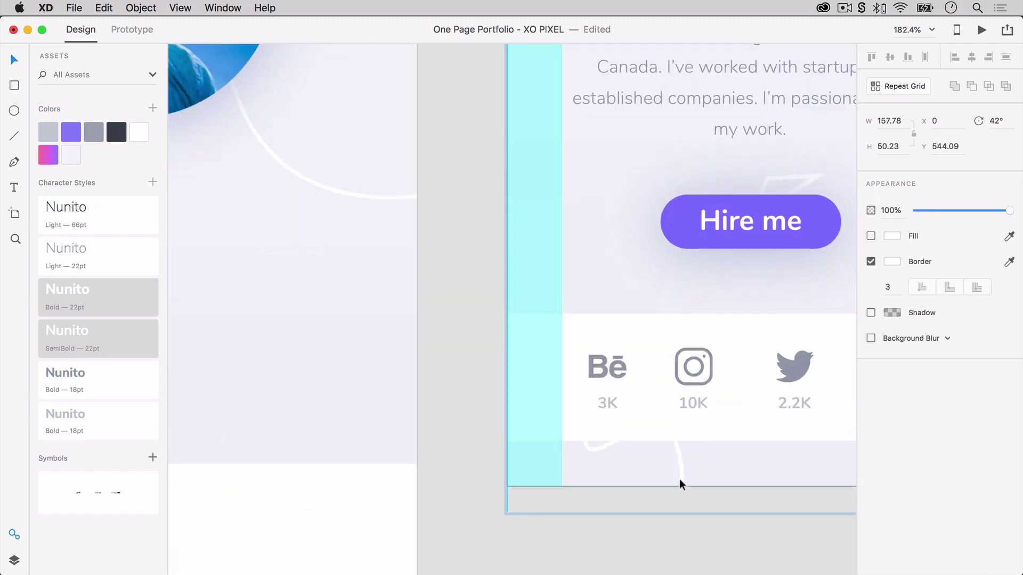
pyautogui.click(638, 559)
pyautogui.scroll(-6, 637, 558)
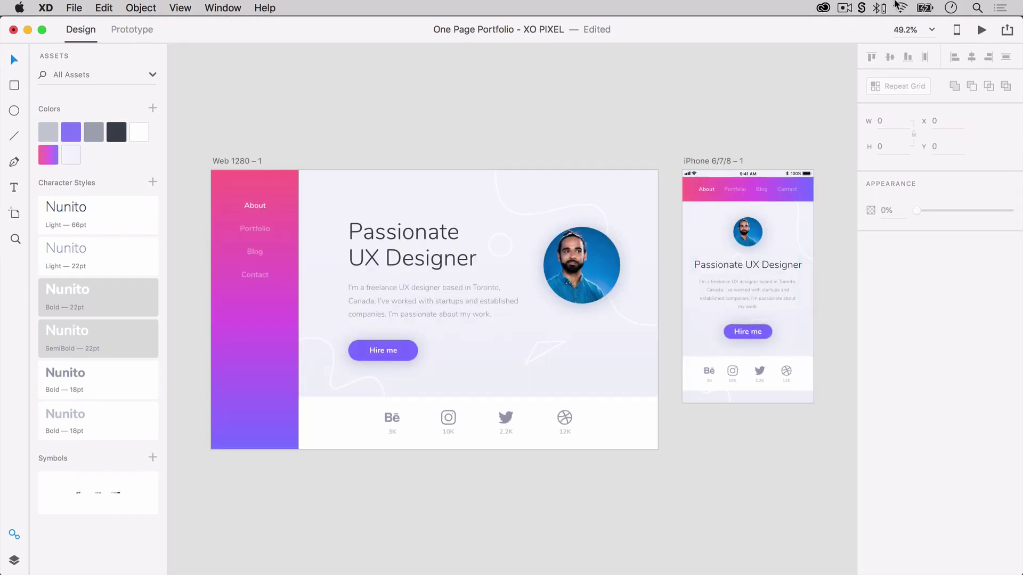